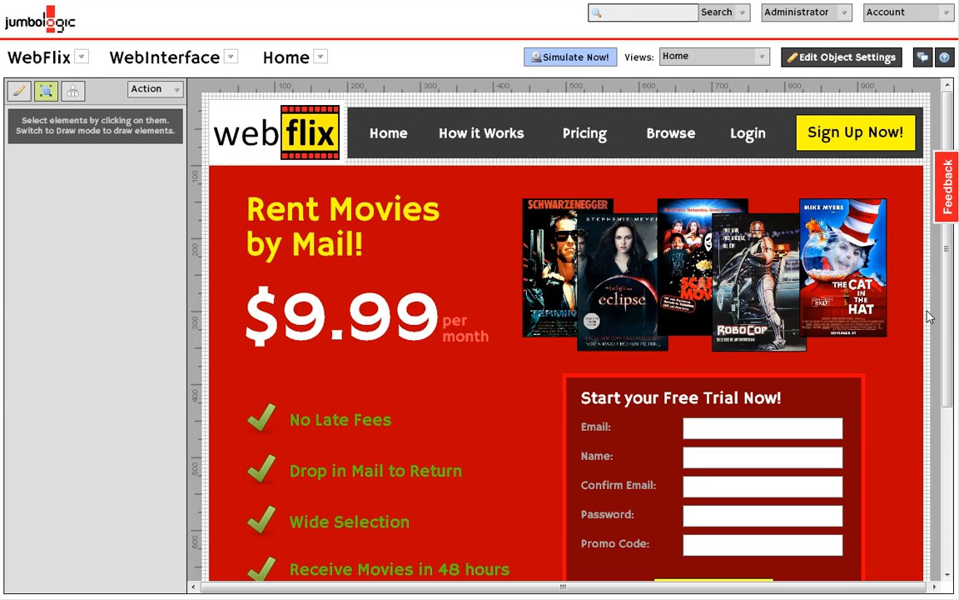
# - Examine the _Frontend template's header from the WebInterface object list, and compare it with the full Home page layout
pyautogui.moveTo(949, 251); pyautogui.dragTo(955, 153)
pyautogui.click(158, 60)
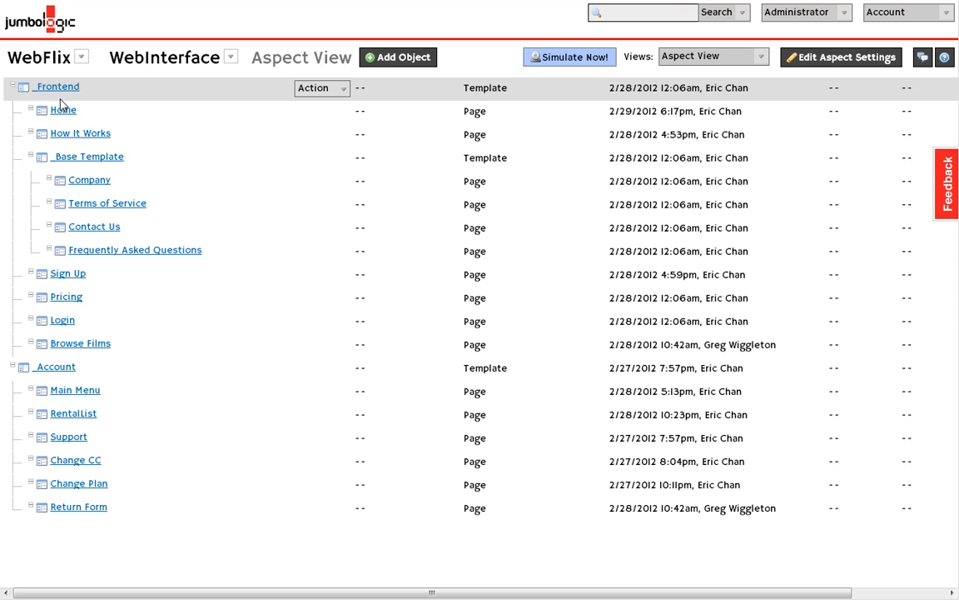
pyautogui.click(60, 98)
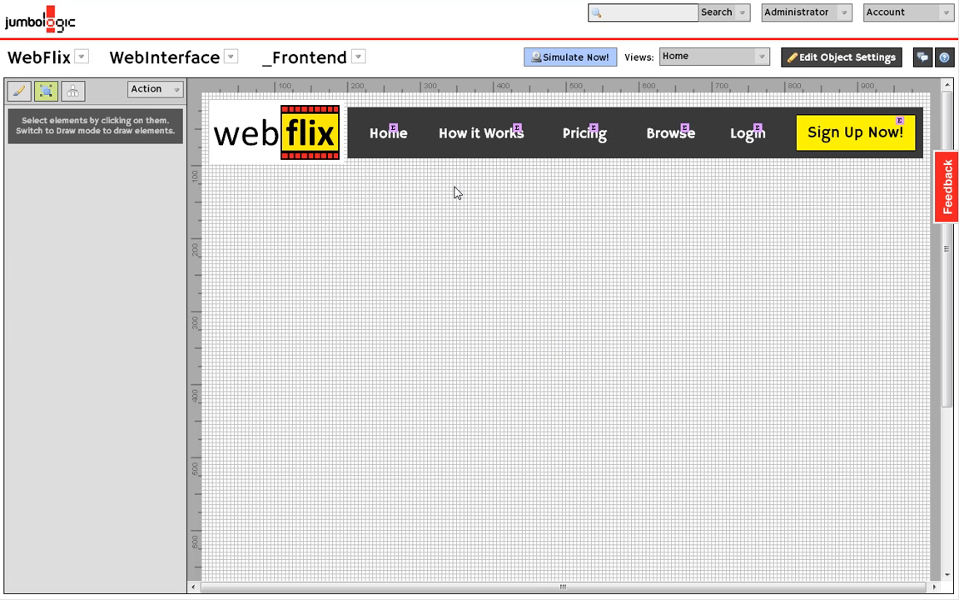
pyautogui.scroll(-5, 758, 389)
pyautogui.scroll(5, 750, 371)
pyautogui.click(169, 60)
pyautogui.click(63, 112)
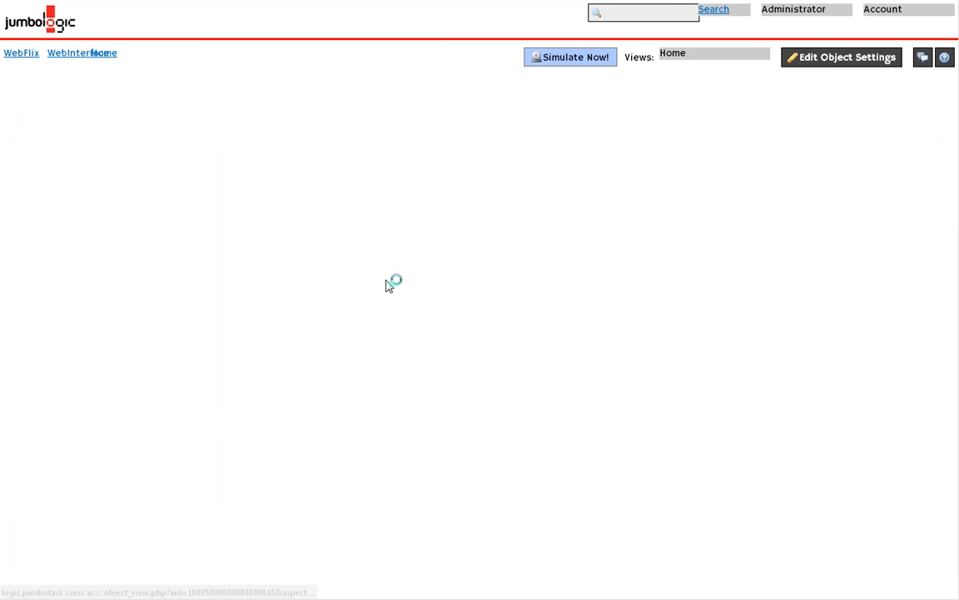
pyautogui.scroll(-3, 822, 450)
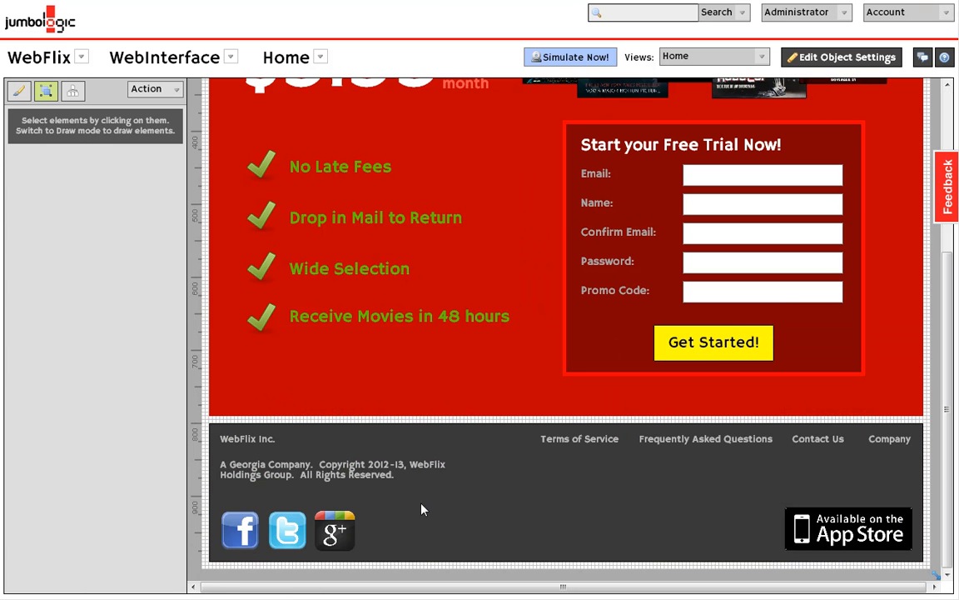
pyautogui.scroll(3, 460, 498)
# - Add a child page object named "Example" under the _Frontend template in WebInterface
pyautogui.click(121, 58)
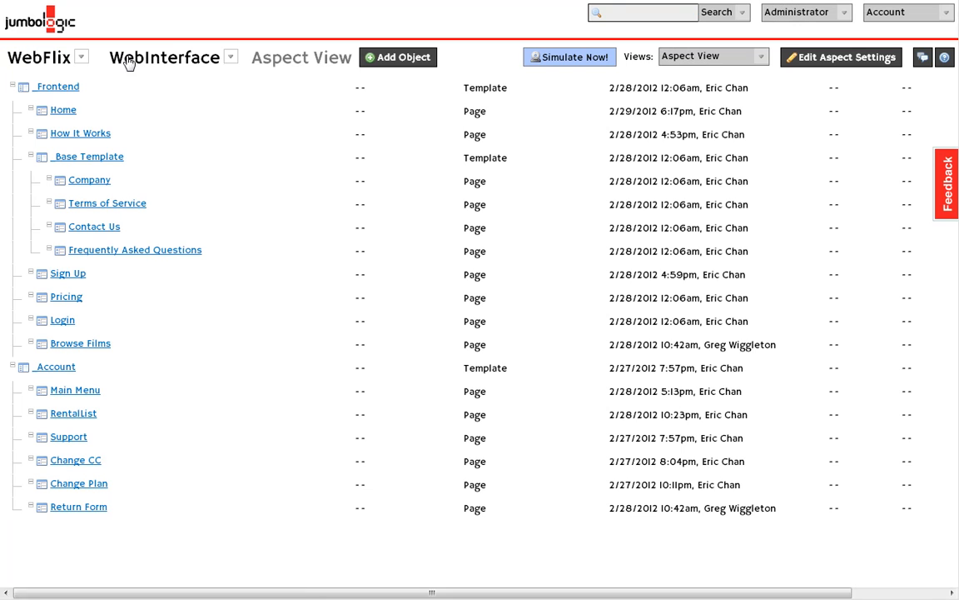
pyautogui.click(336, 90)
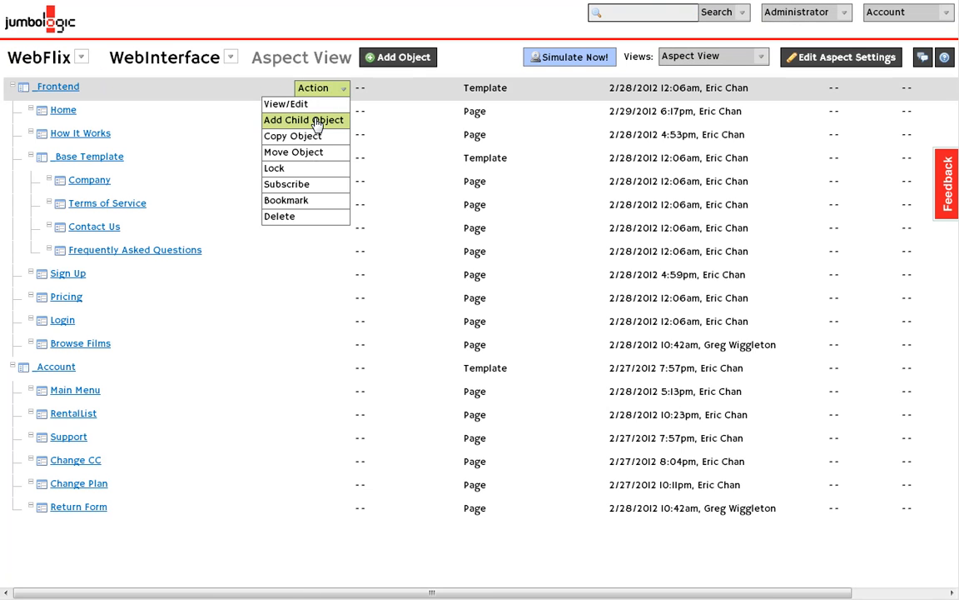
pyautogui.click(323, 119)
pyautogui.click(222, 111)
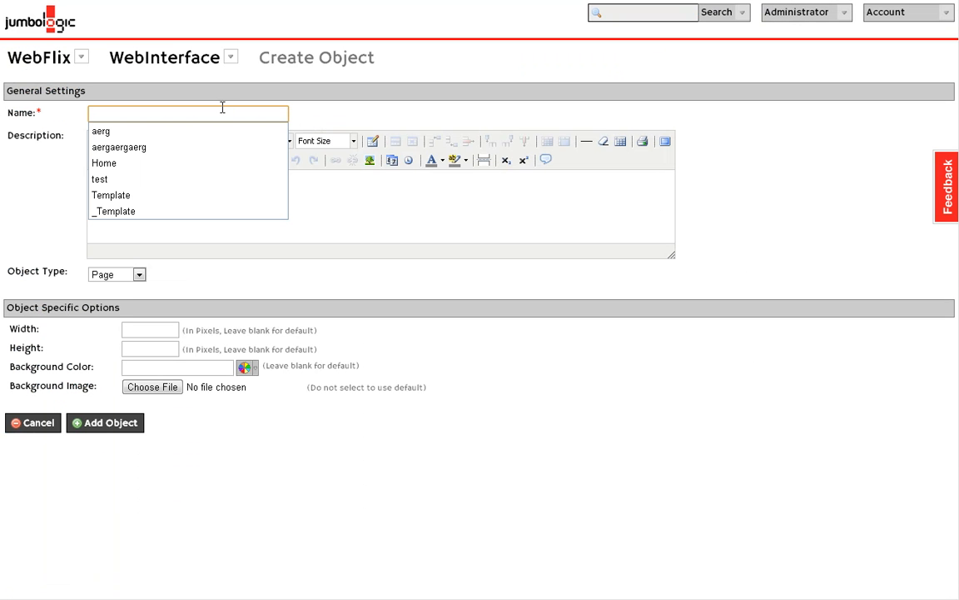
pyautogui.write('Example')
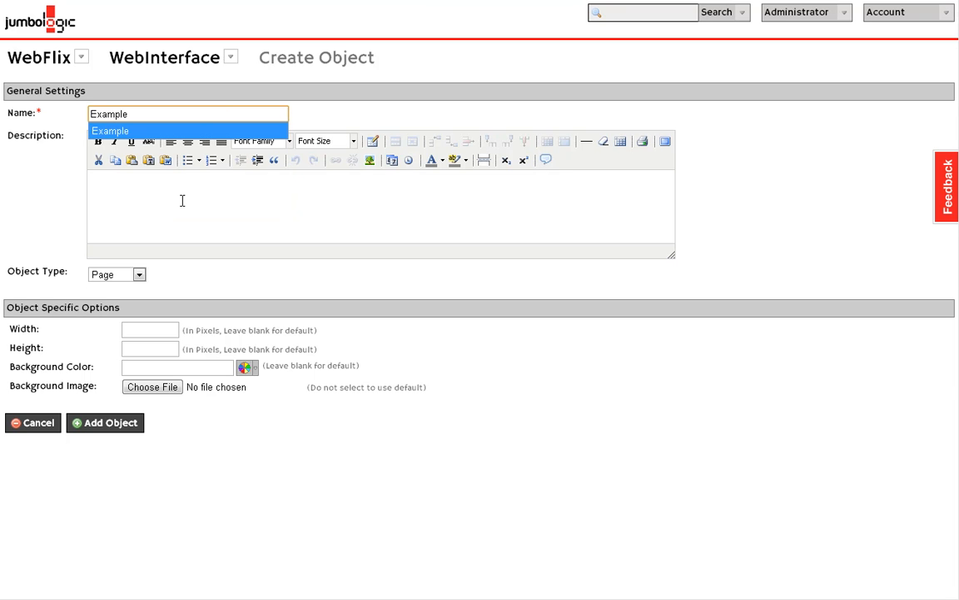
pyautogui.click(135, 428)
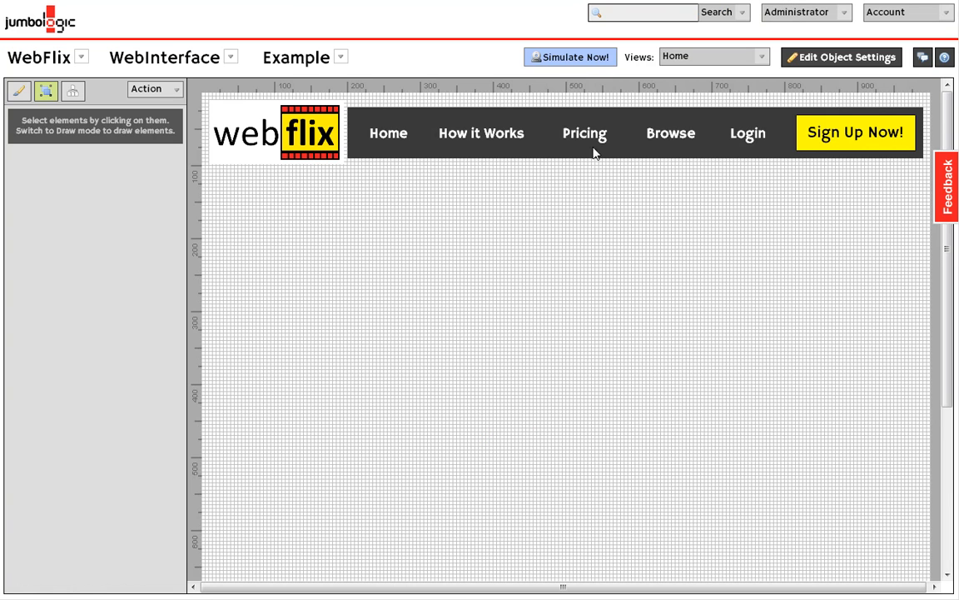
# - Draw a label about 135 by 30 px below the header on the Example page
pyautogui.scroll(-5, 626, 330)
pyautogui.scroll(5, 627, 330)
pyautogui.click(19, 93)
pyautogui.moveTo(180, 185); pyautogui.dragTo(186, 102)
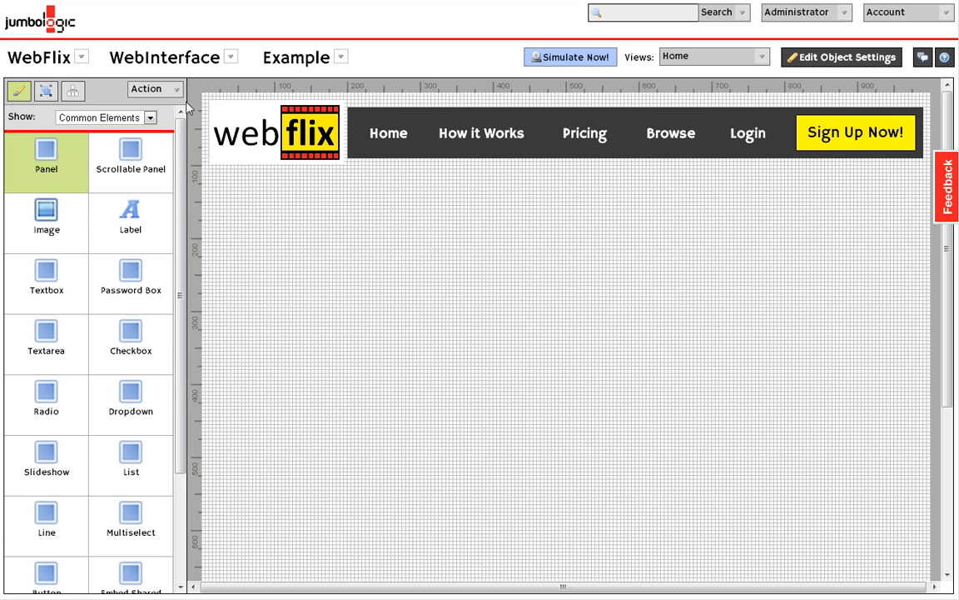
pyautogui.click(131, 237)
pyautogui.moveTo(266, 210)
pyautogui.mouseDown()
pyautogui.moveTo(372, 242)
pyautogui.moveTo(476, 251)
pyautogui.moveTo(368, 222)
pyautogui.mouseUp()
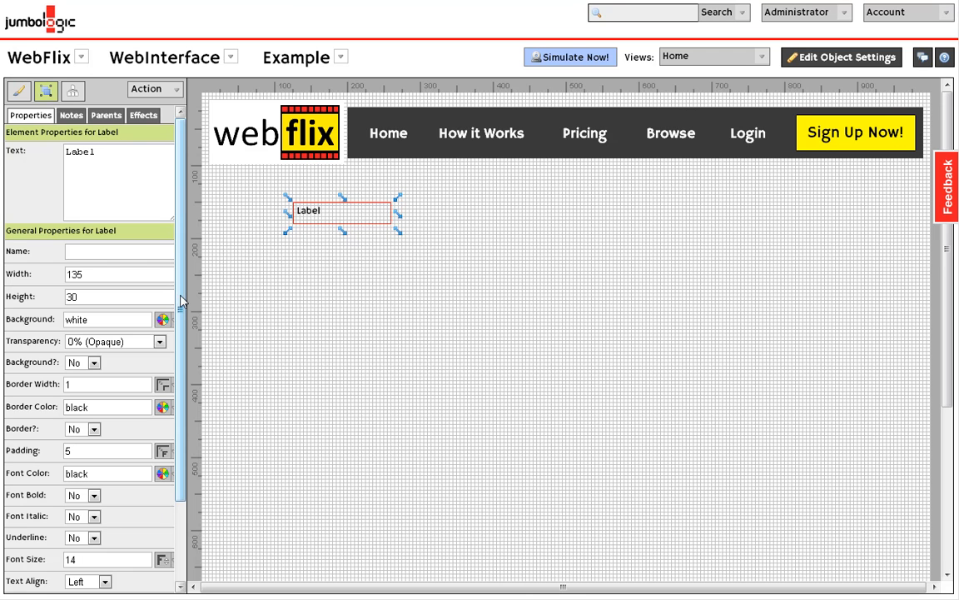
# - Set the new label's font size to 24 and its font color to red (#ff0000)
pyautogui.scroll(-3, 179, 246)
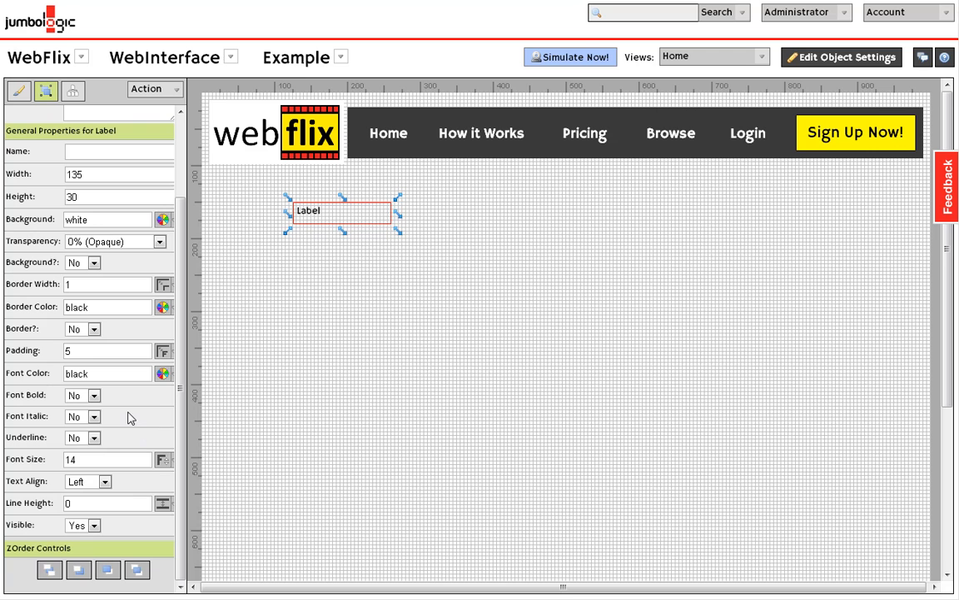
pyautogui.click(164, 464)
pyautogui.moveTo(221, 492); pyautogui.dragTo(223, 515)
pyautogui.click(203, 525)
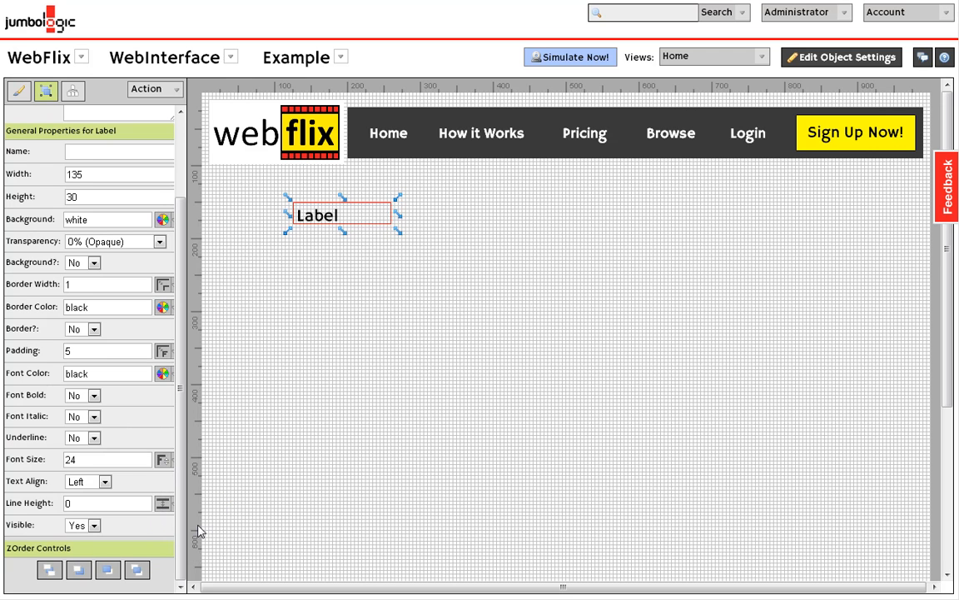
pyautogui.click(163, 373)
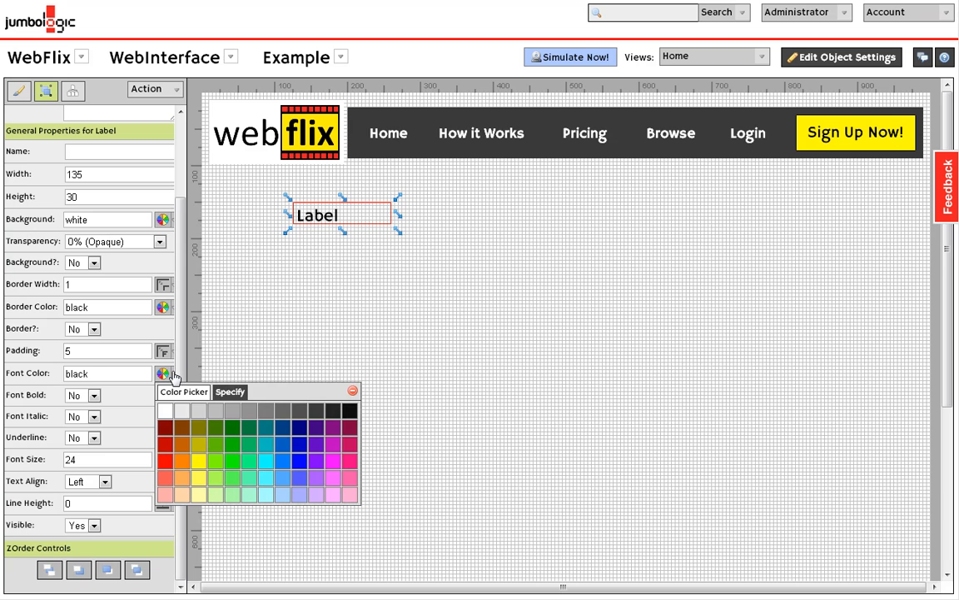
pyautogui.click(166, 457)
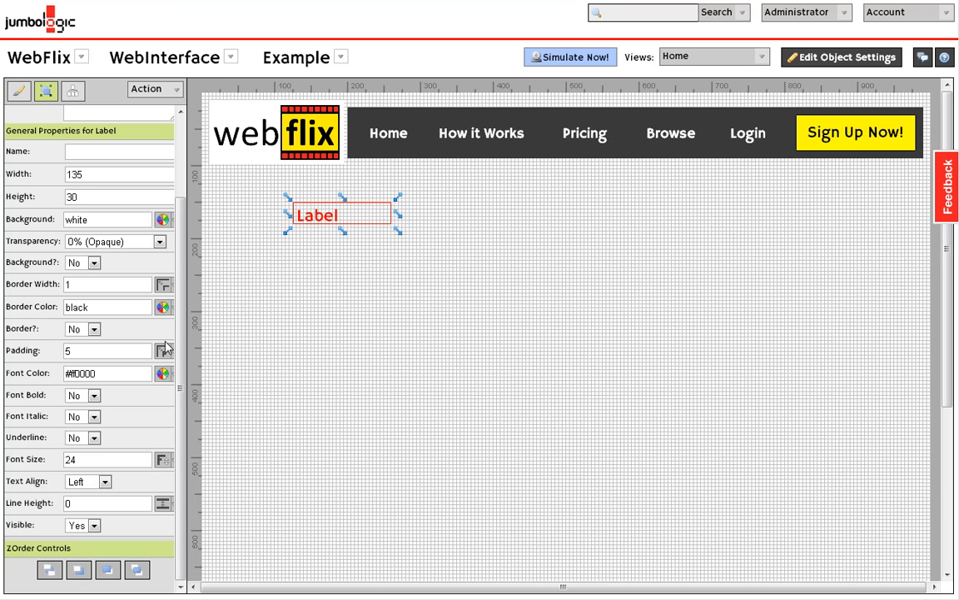
# - Turn on the label's background and set the background color to yellow (#ffff00)
pyautogui.moveTo(180, 349); pyautogui.dragTo(184, 293)
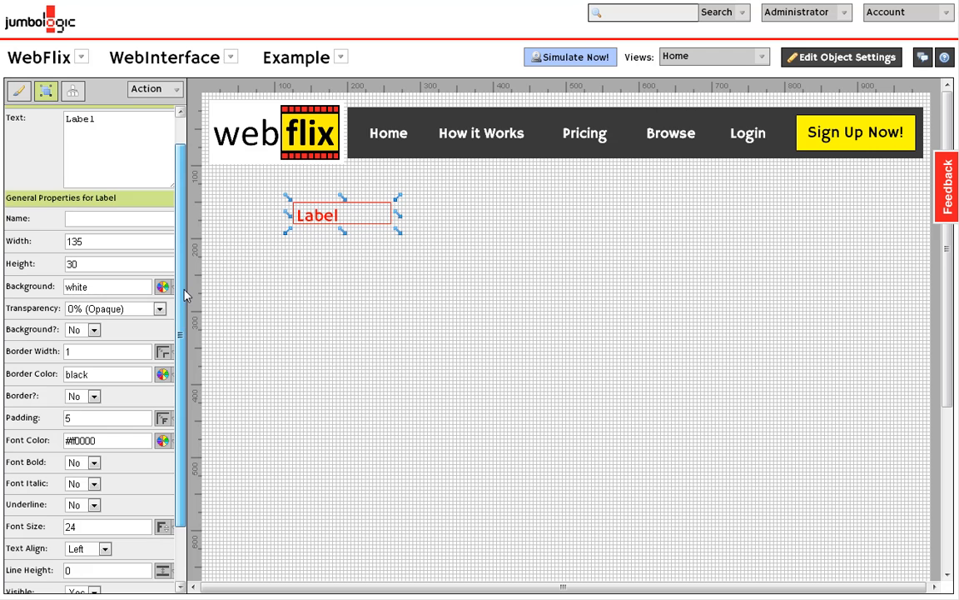
pyautogui.click(94, 330)
pyautogui.click(76, 343)
pyautogui.click(420, 239)
pyautogui.click(342, 216)
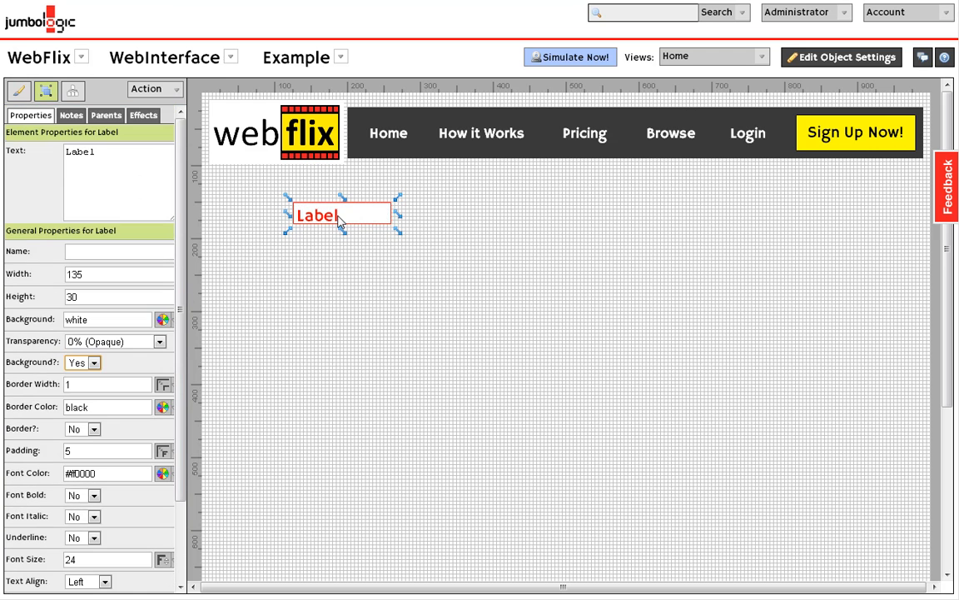
pyautogui.click(162, 319)
pyautogui.click(197, 407)
# - Try duplicating the yellow label twice, and delete the extra copies
pyautogui.click(345, 221)
pyautogui.moveTo(342, 217); pyautogui.dragTo(360, 428)
pyautogui.hotkey('ctrl', 'd')
pyautogui.hotkey('ctrl', 'd')
pyautogui.click(651, 451)
pyautogui.click(417, 292)
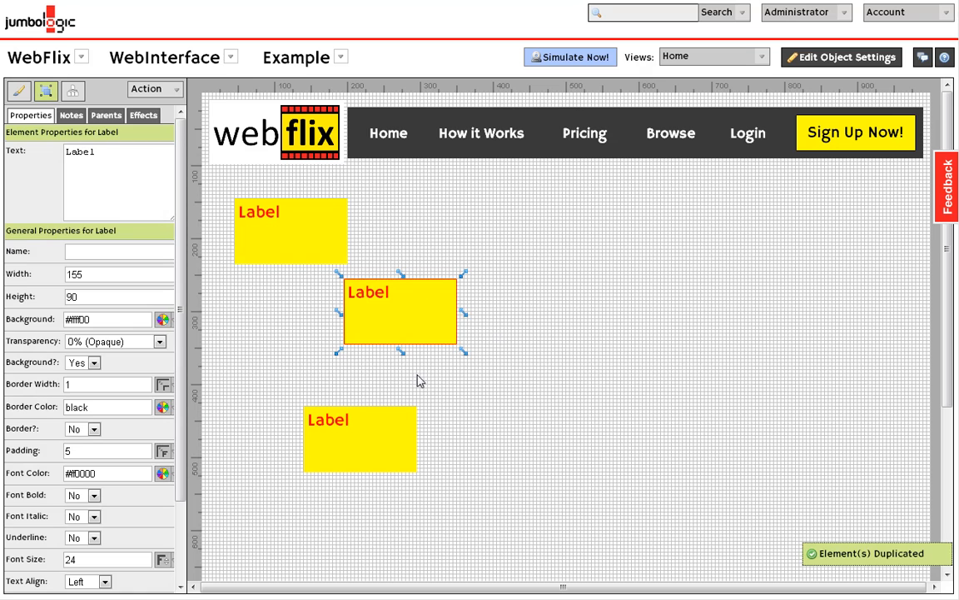
pyautogui.keyDown('shift'); pyautogui.click(385, 441); pyautogui.keyUp('shift')
pyautogui.press('Delete')
# - Resize the remaining yellow label to about 150 by 30 px and place a duplicate of it directly below
pyautogui.click(320, 242)
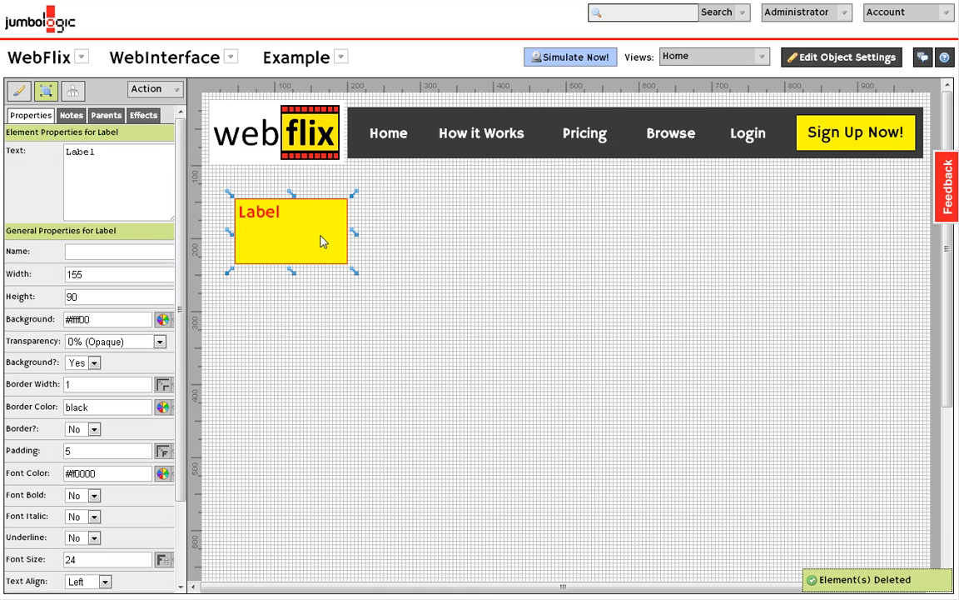
pyautogui.moveTo(356, 276); pyautogui.dragTo(354, 228)
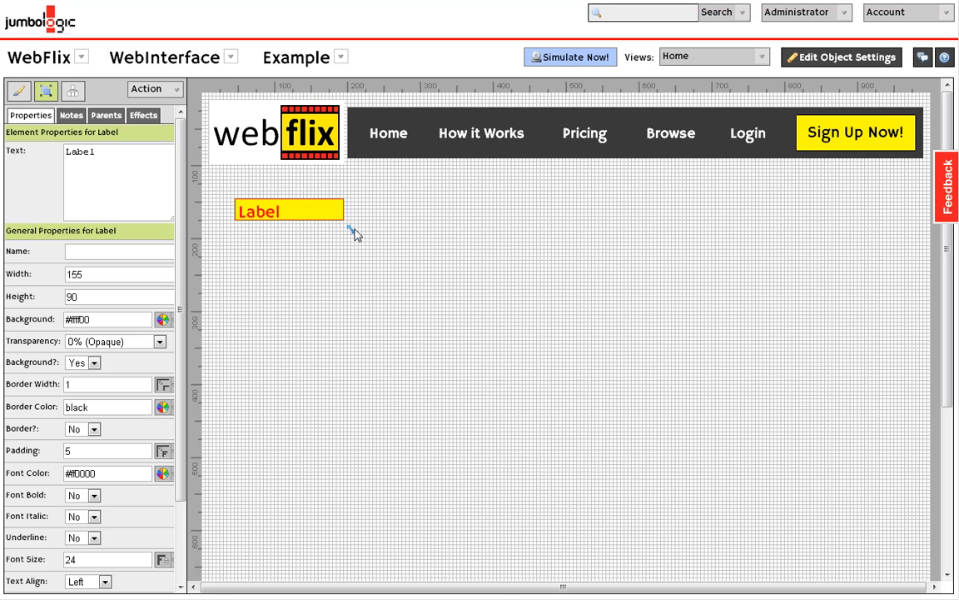
pyautogui.click(310, 214)
pyautogui.moveTo(292, 213); pyautogui.dragTo(286, 251)
pyautogui.hotkey('ctrl', 'd')
pyautogui.click(416, 227)
# - Change the upper label's text to "Contact Form" and widen it so the text fits on one line
pyautogui.click(247, 214)
pyautogui.moveTo(113, 158); pyautogui.dragTo(48, 161)
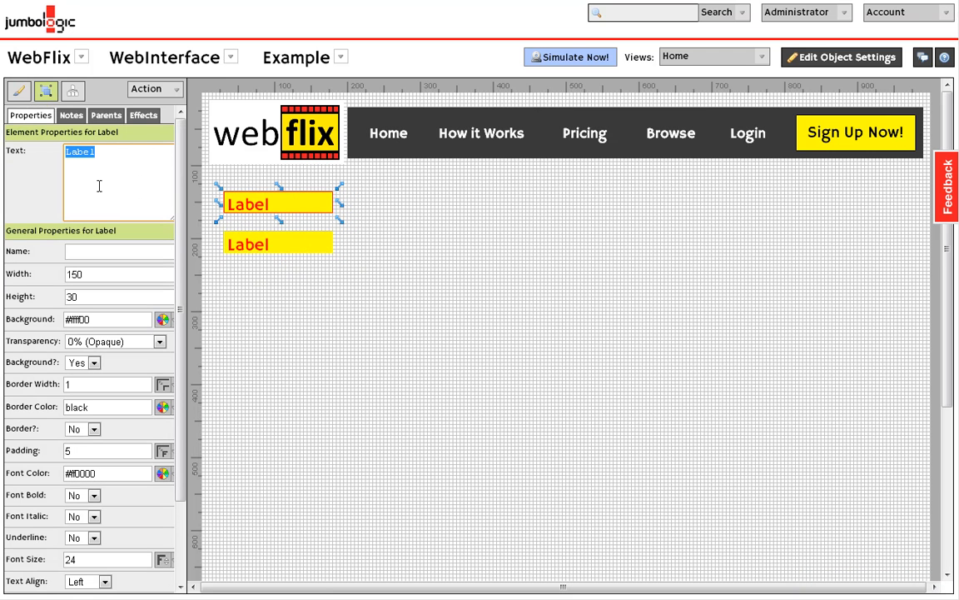
pyautogui.write('Contact Form')
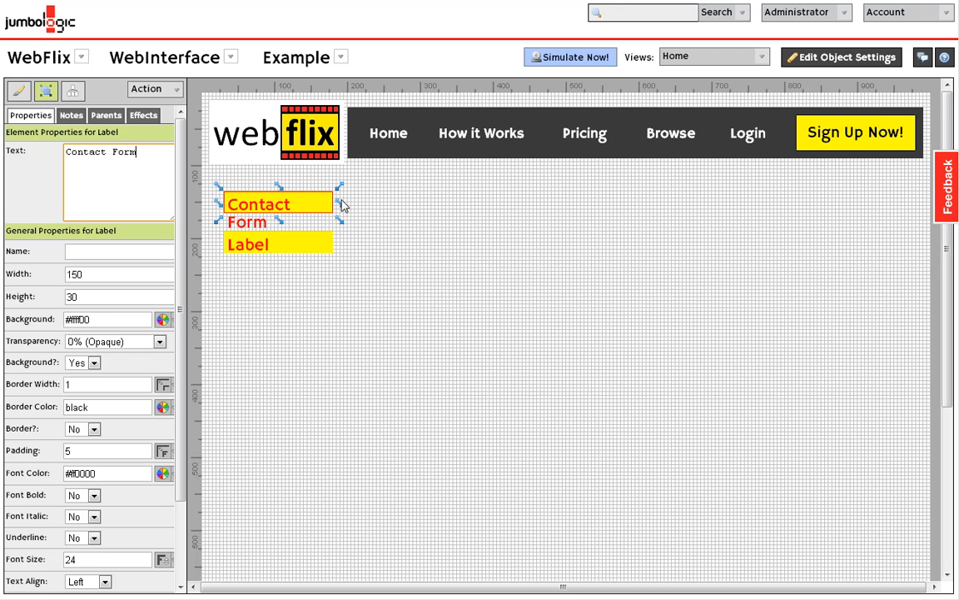
pyautogui.click(379, 195)
# - Set the lower label's background color to white (#ffffff) and turn its background off
pyautogui.click(293, 242)
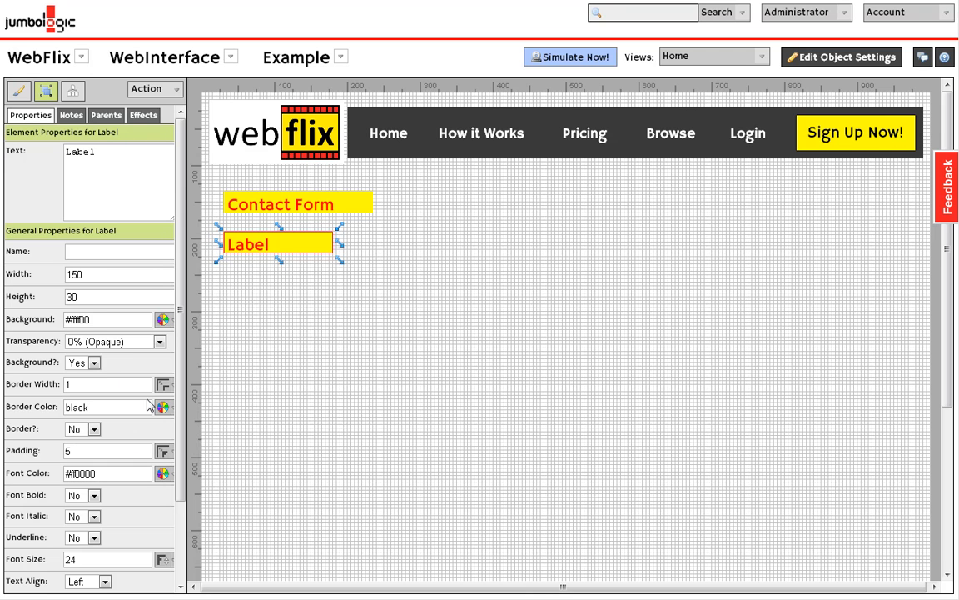
pyautogui.click(163, 319)
pyautogui.click(169, 361)
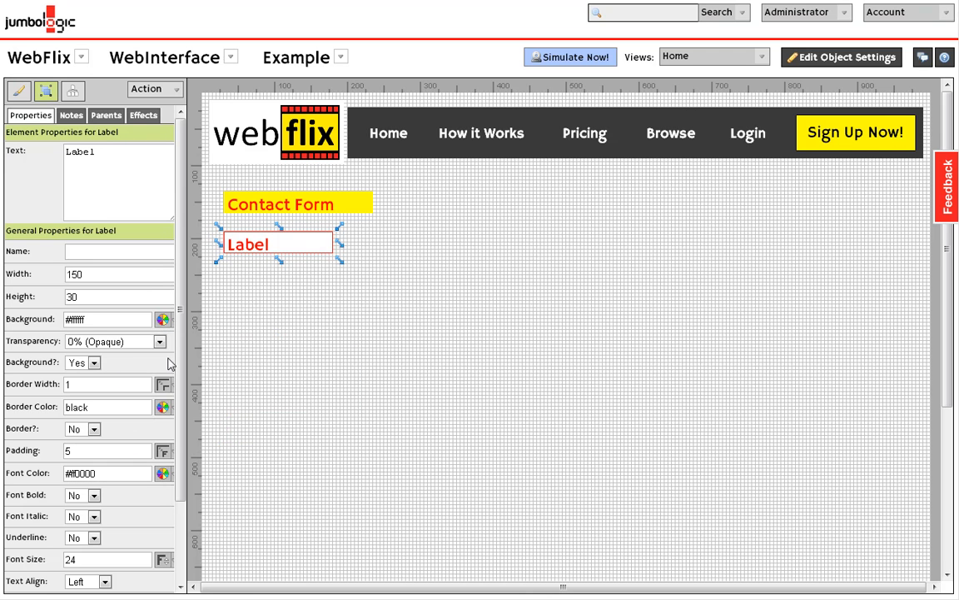
pyautogui.click(95, 363)
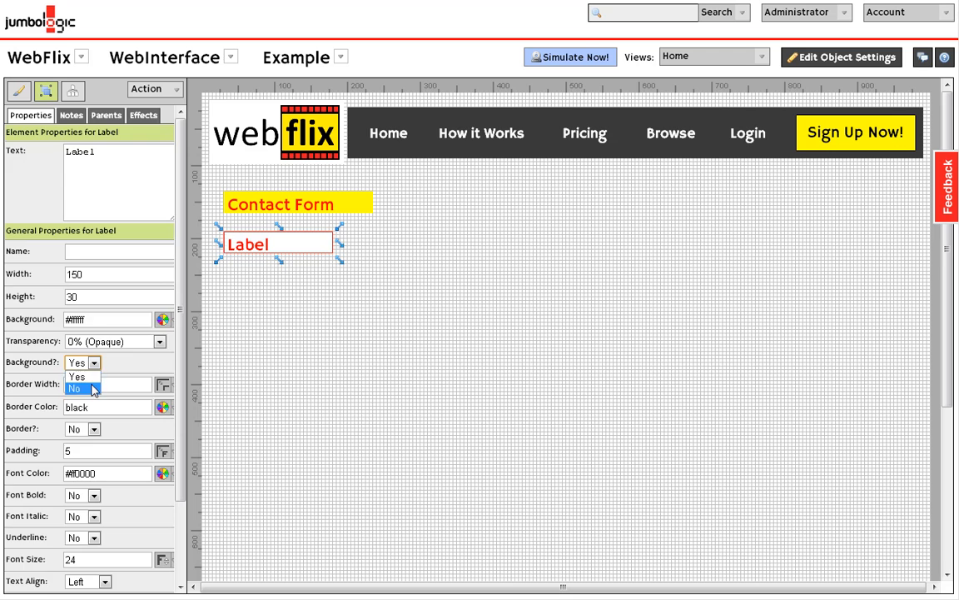
pyautogui.click(83, 385)
pyautogui.click(306, 278)
# - Change the lower label's text to "Name:" and its font color to near-black (#0d0d0d)
pyautogui.click(277, 245)
pyautogui.click(133, 160)
pyautogui.moveTo(133, 160); pyautogui.dragTo(56, 153)
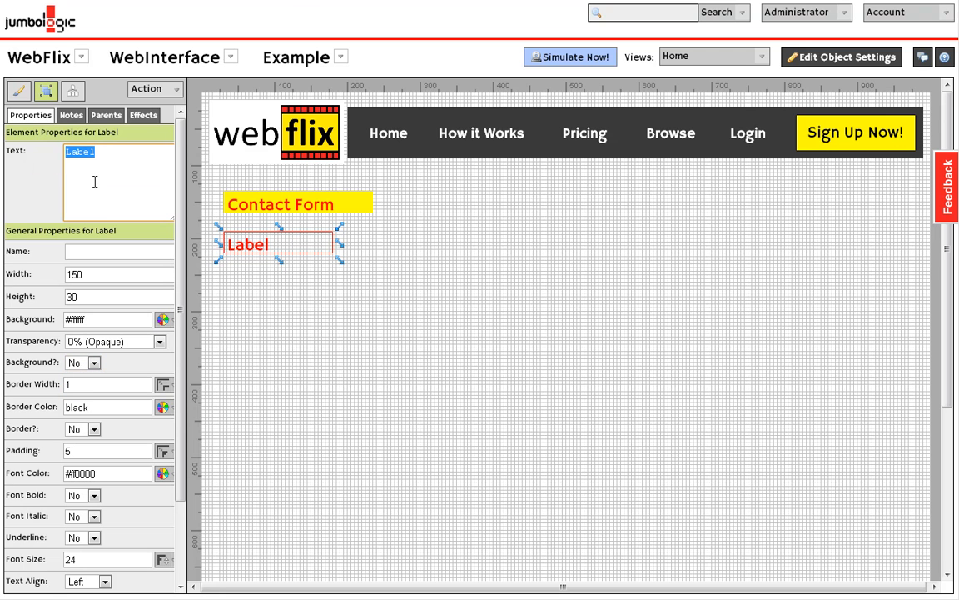
pyautogui.write('Name:')
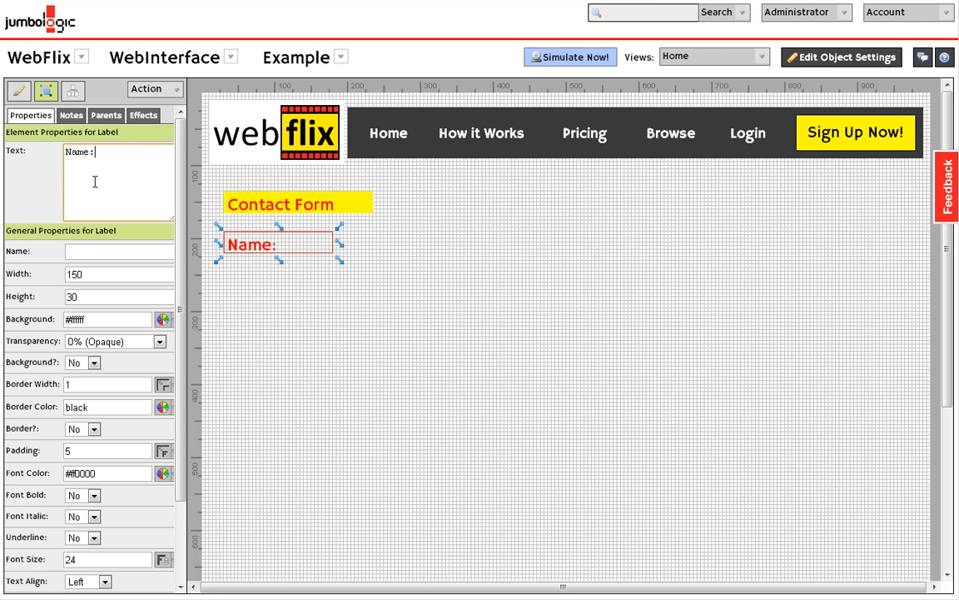
pyautogui.click(163, 475)
pyautogui.click(341, 511)
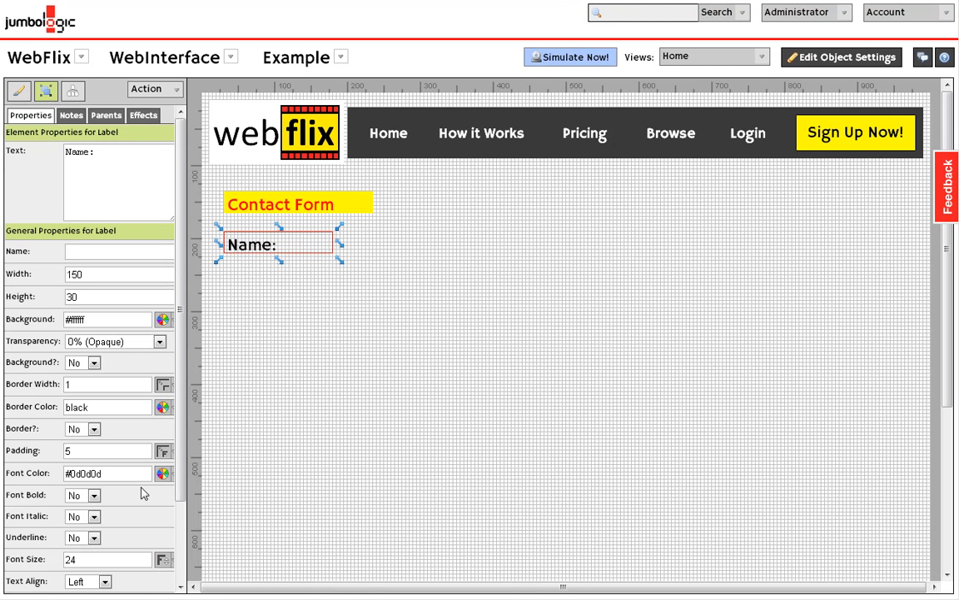
# - Set the "Name:" label's font size to 16
pyautogui.click(163, 559)
pyautogui.scroll(-2, 213, 588)
pyautogui.click(195, 588)
pyautogui.click(164, 558)
pyautogui.scroll(-5, 200, 583)
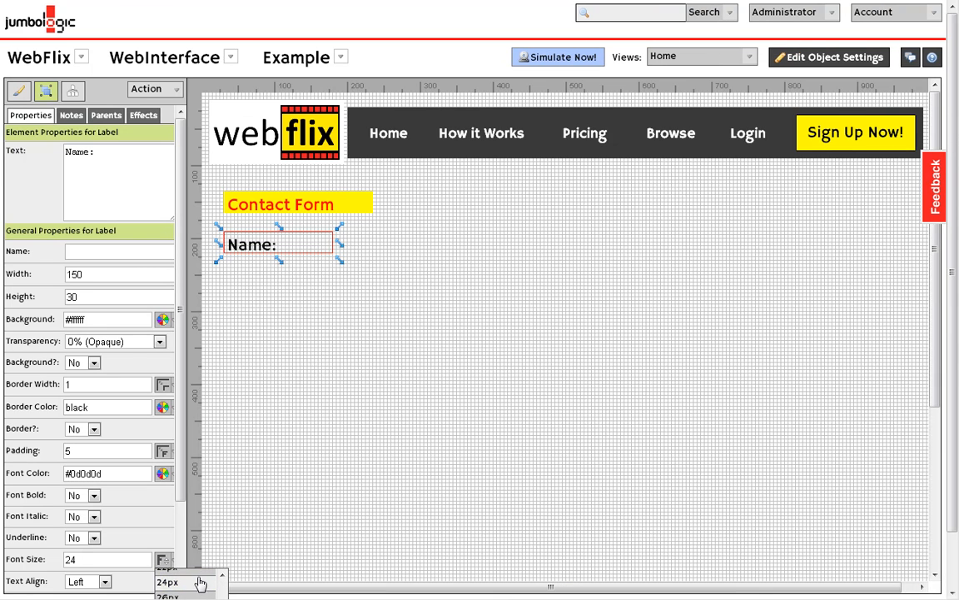
pyautogui.scroll(3, 199, 582)
pyautogui.click(199, 582)
pyautogui.click(329, 416)
# - Duplicate the "Name:" label directly below it and change the copy's text to "Email:"
pyautogui.click(267, 247)
pyautogui.hotkey('ctrl', 'd')
pyautogui.moveTo(267, 247); pyautogui.dragTo(265, 266)
pyautogui.click(120, 190)
pyautogui.write('Email:')
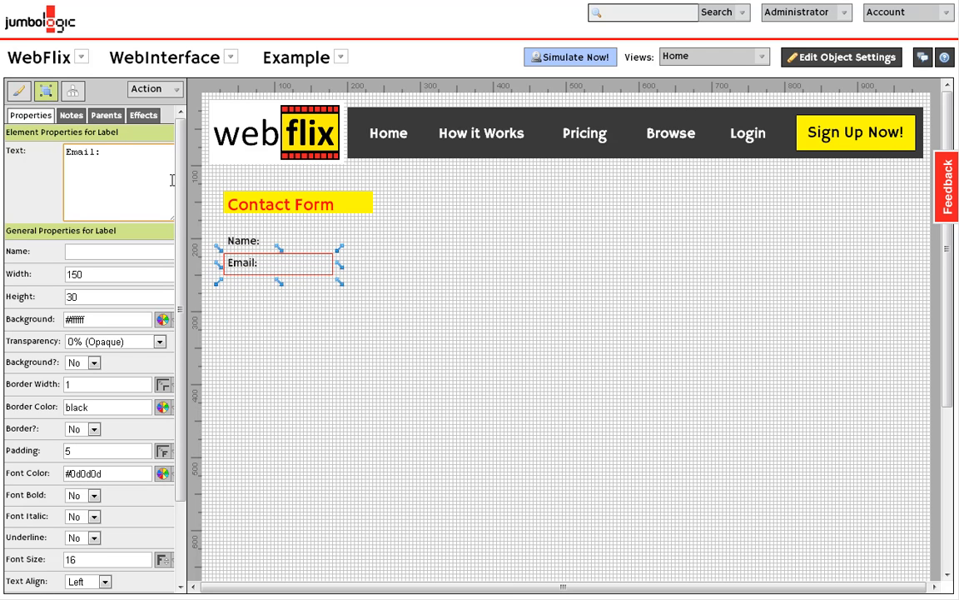
# - Duplicate the "Email:" label directly below it and change the copy's text to "Priority"
pyautogui.hotkey('ctrl', 'd')
pyautogui.moveTo(239, 268); pyautogui.dragTo(247, 293)
pyautogui.click(66, 163)
pyautogui.write('Priority')
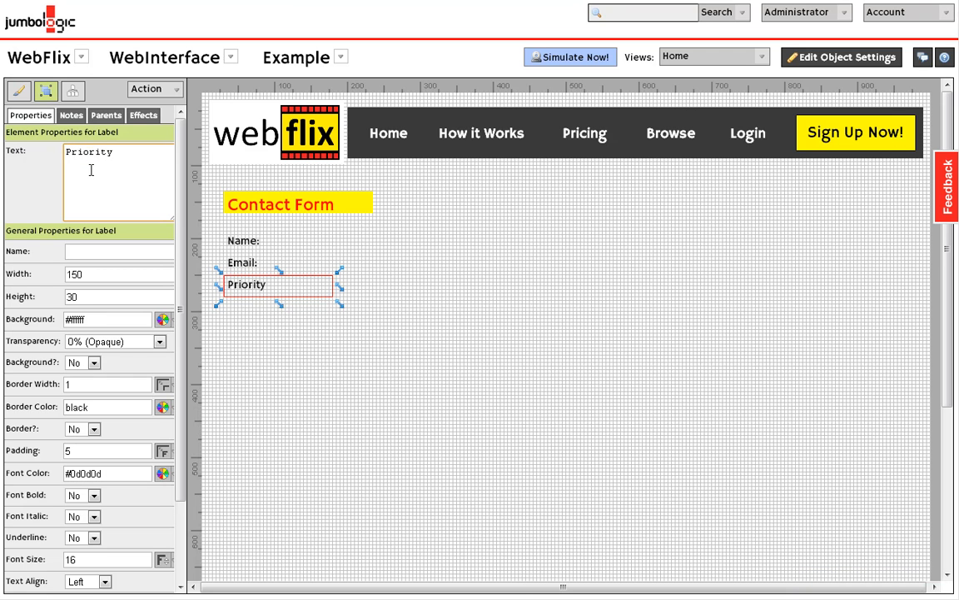
# - Duplicate the "Priority" label directly below it and change the copy's text to "Subject:"
pyautogui.hotkey('ctrl', 'd')
pyautogui.moveTo(262, 298); pyautogui.dragTo(251, 318)
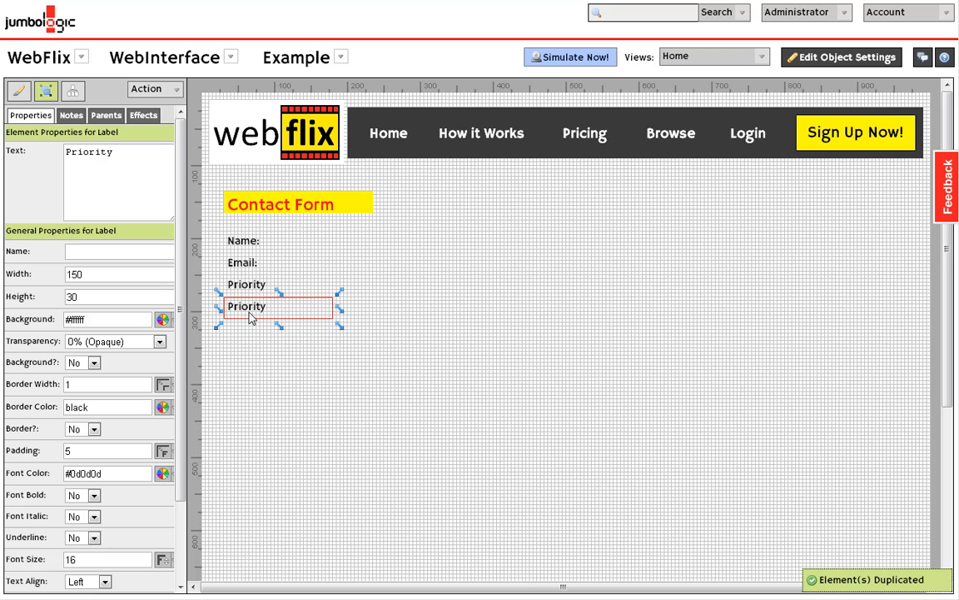
pyautogui.click(112, 148)
pyautogui.write('Subjec')
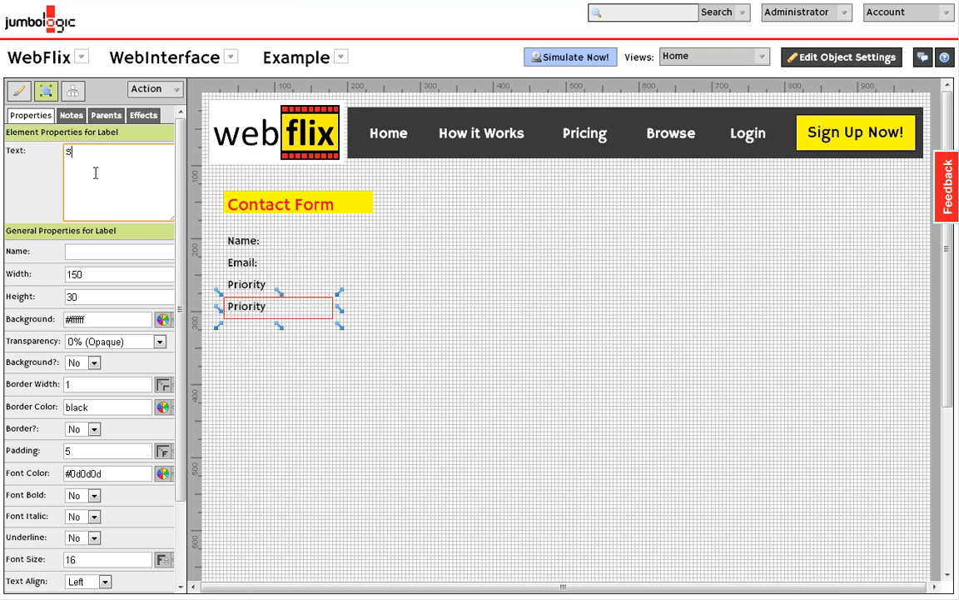
# - Duplicate the "Subject:" label directly below it and change the copy's text to "Message:"
pyautogui.hotkey('ctrl', 'd')
pyautogui.moveTo(282, 310)
pyautogui.mouseDown()
pyautogui.moveTo(284, 342)
pyautogui.moveTo(281, 330)
pyautogui.mouseUp()
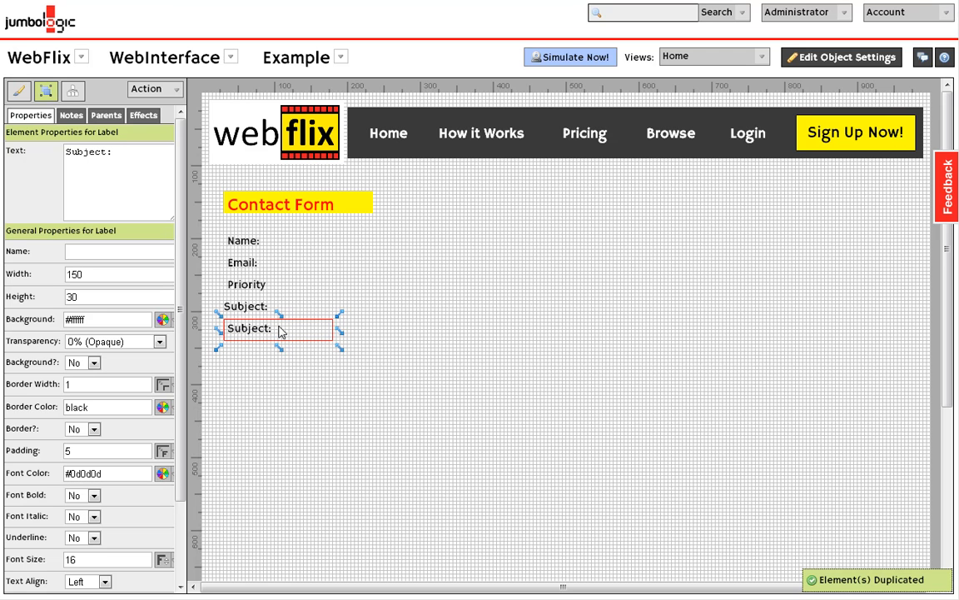
pyautogui.click(269, 308)
pyautogui.click(254, 331)
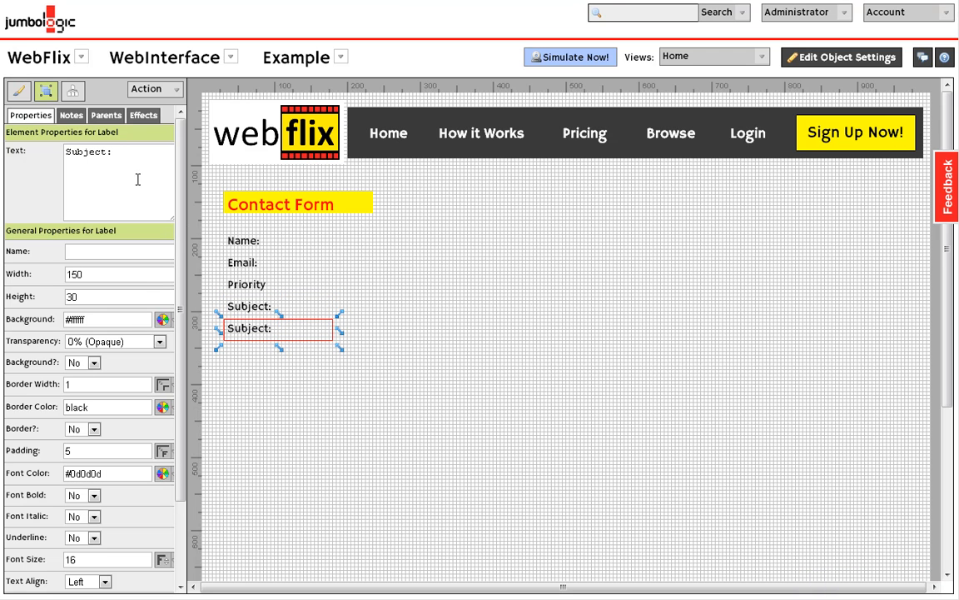
pyautogui.moveTo(125, 157); pyautogui.dragTo(47, 158)
pyautogui.write('Message:')
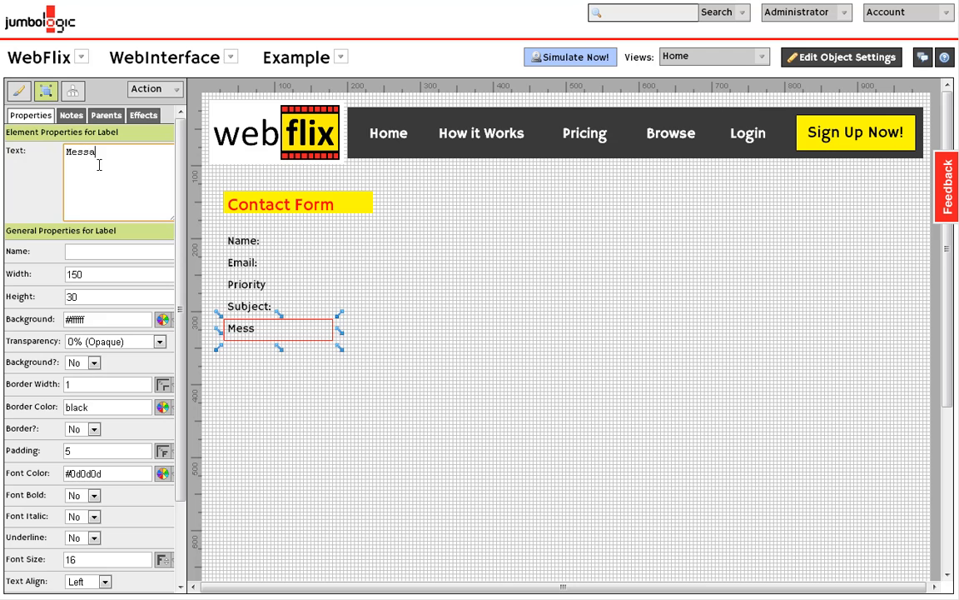
pyautogui.click(376, 211)
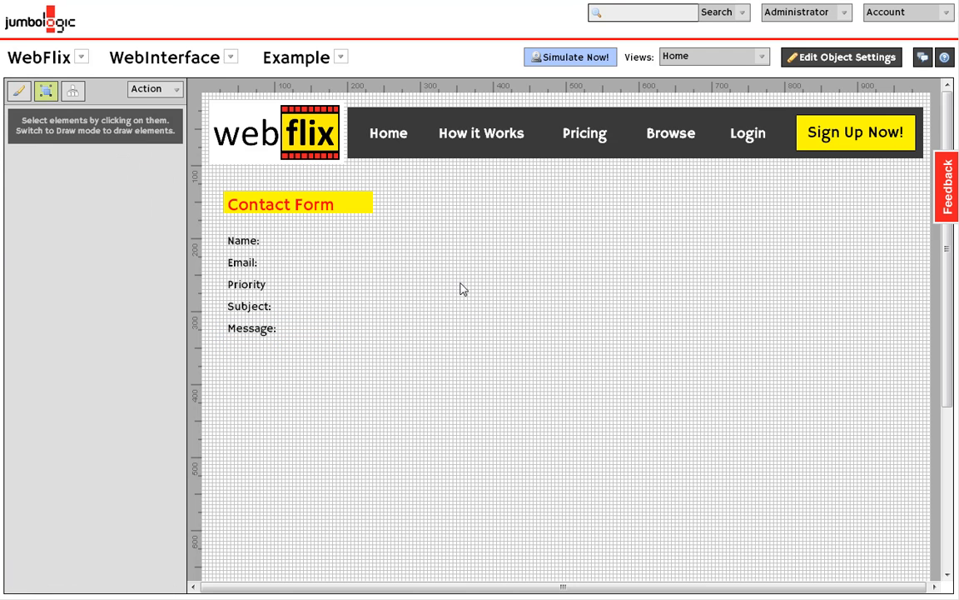
# - Draw a 275 by 25 textbox beside the "Name:" label and place duplicates beside "Email:" and "Subject:"
pyautogui.click(19, 90)
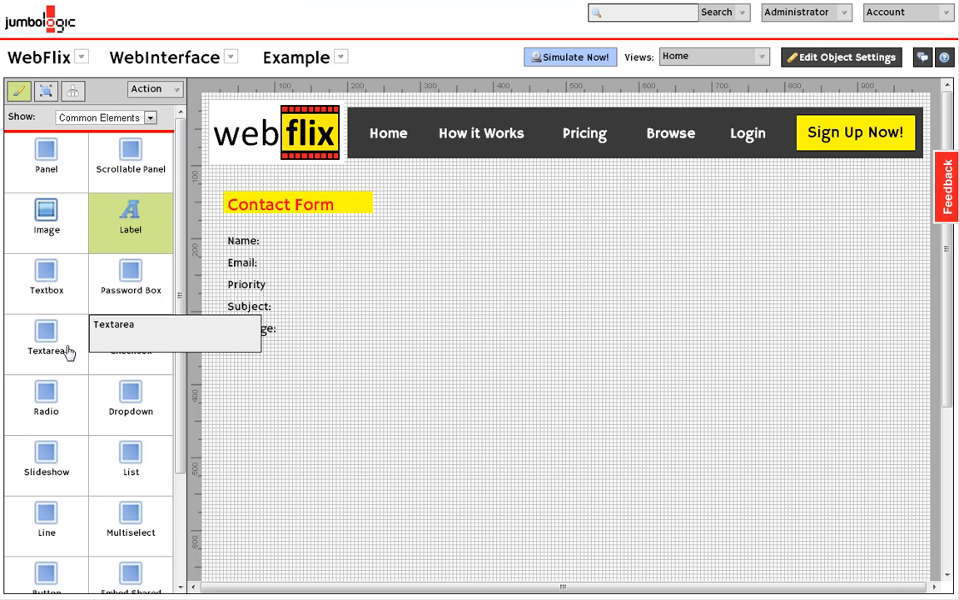
pyautogui.moveTo(278, 233)
pyautogui.mouseDown()
pyautogui.moveTo(473, 251)
pyautogui.moveTo(480, 258)
pyautogui.moveTo(442, 252)
pyautogui.moveTo(418, 293)
pyautogui.moveTo(420, 315)
pyautogui.mouseUp()
pyautogui.hotkey('ctrl', 'd')
pyautogui.hotkey('ctrl', 'd')
pyautogui.click(560, 310)
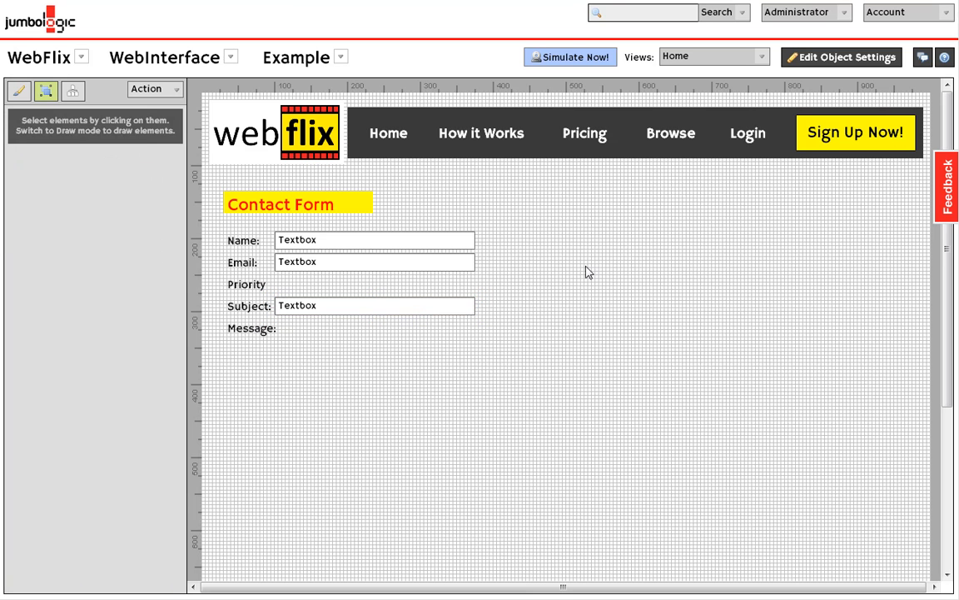
# - Draw a large textarea beside the "Message:" label, wider than the textboxes above it
pyautogui.click(18, 90)
pyautogui.click(45, 337)
pyautogui.moveTo(285, 319); pyautogui.dragTo(594, 463)
pyautogui.click(613, 392)
# - Move the three textboxes together so their left edges align with the message textarea
pyautogui.moveTo(498, 217); pyautogui.dragTo(304, 315)
pyautogui.moveTo(355, 246); pyautogui.dragTo(363, 246)
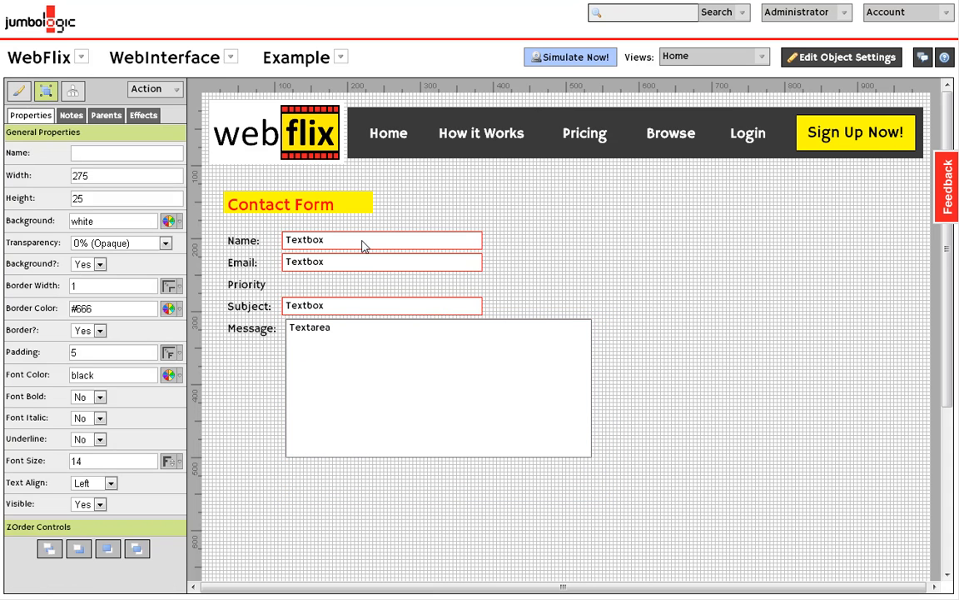
pyautogui.click(607, 245)
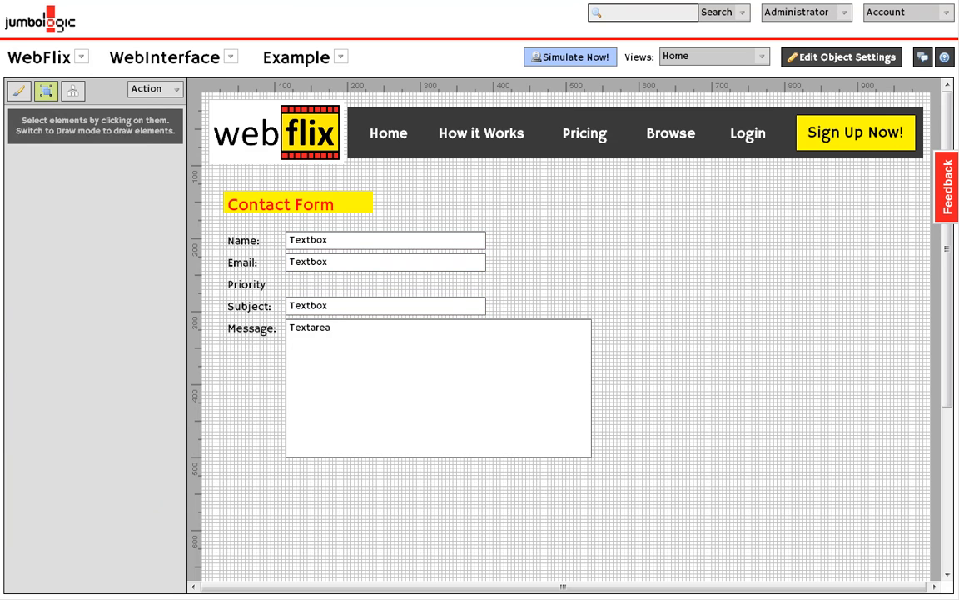
# - Draw a dropdown 200 wide and 25 high beside the "Priority" label, aligned with the textboxes
pyautogui.click(15, 96)
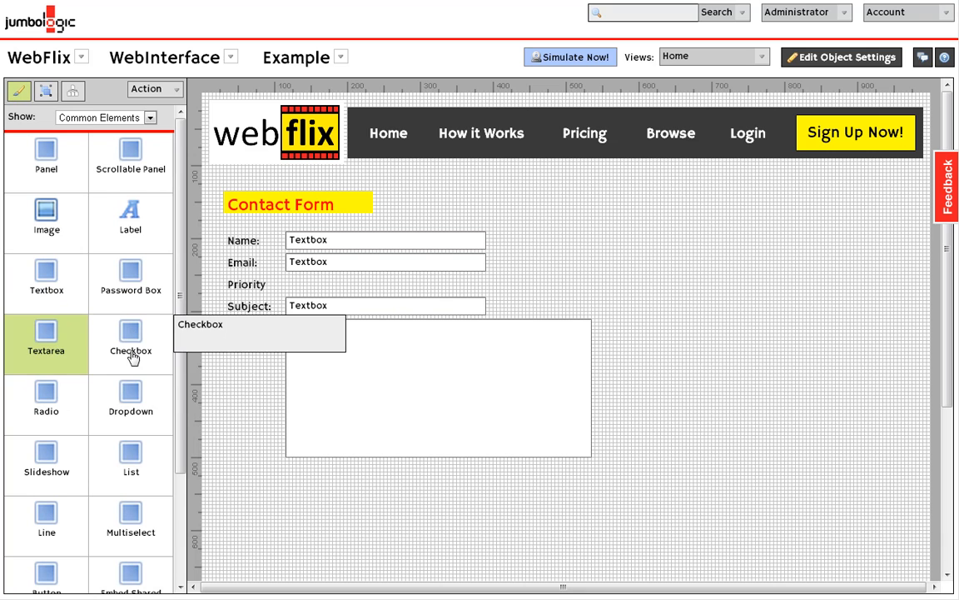
pyautogui.click(159, 385)
pyautogui.moveTo(289, 283); pyautogui.dragTo(430, 285)
pyautogui.click(394, 287)
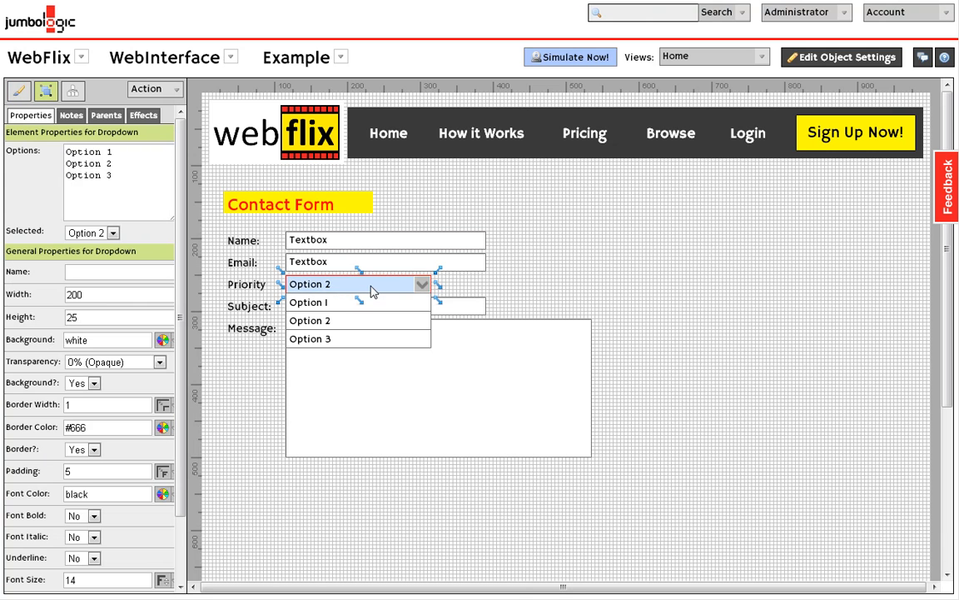
pyautogui.click(424, 283)
# - Replace the priority dropdown's options with Important, Urgent and Normal, and make Normal the selected option
pyautogui.click(114, 198)
pyautogui.hotkey('ctrl', 'a')
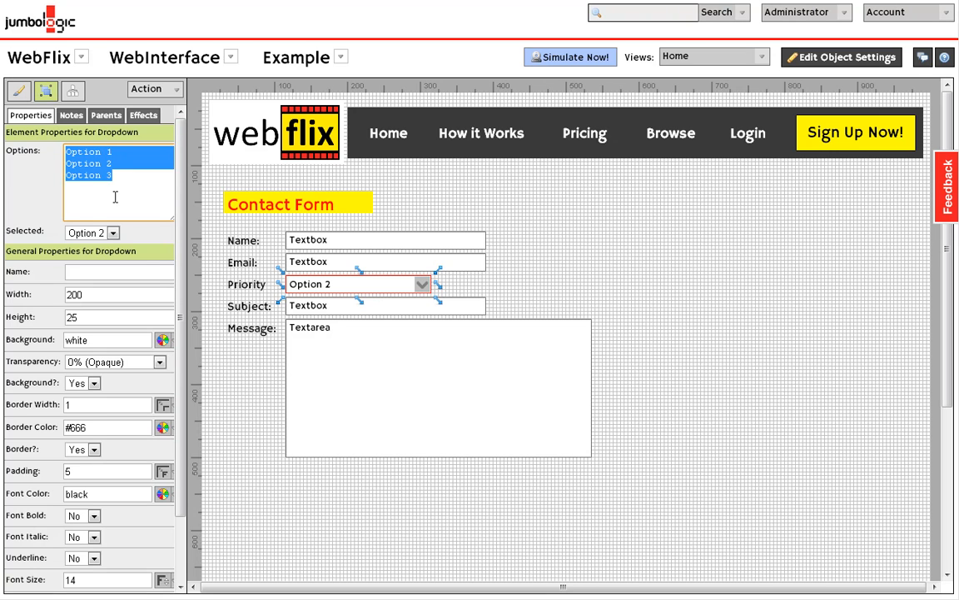
pyautogui.write('Important ')
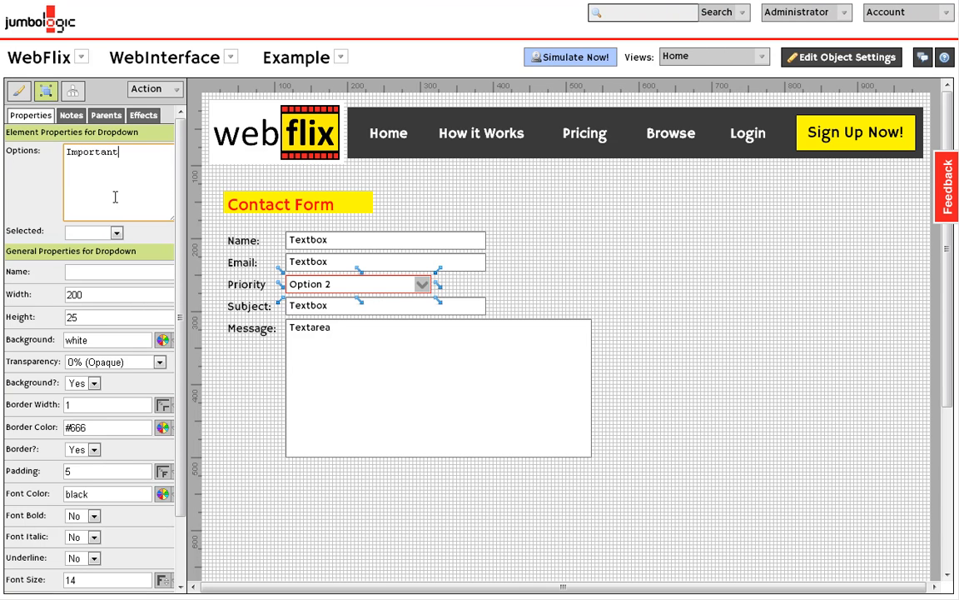
pyautogui.write('Urgent')
pyautogui.press('Return')
pyautogui.press('Return')
pyautogui.press('Up')
pyautogui.write('Normal')
pyautogui.click(116, 233)
pyautogui.click(100, 248)
pyautogui.click(586, 263)
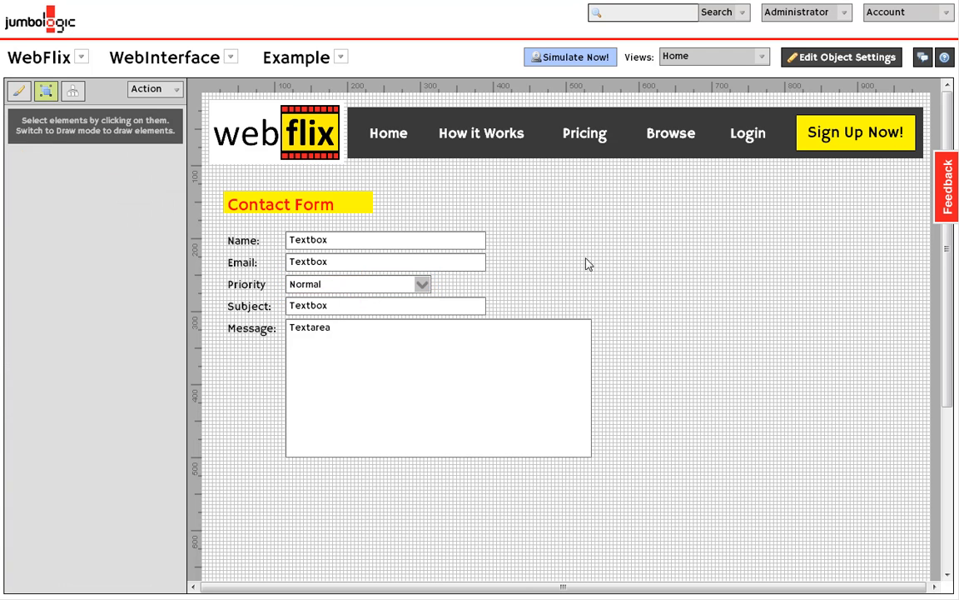
pyautogui.click(421, 285)
pyautogui.click(422, 283)
pyautogui.click(492, 288)
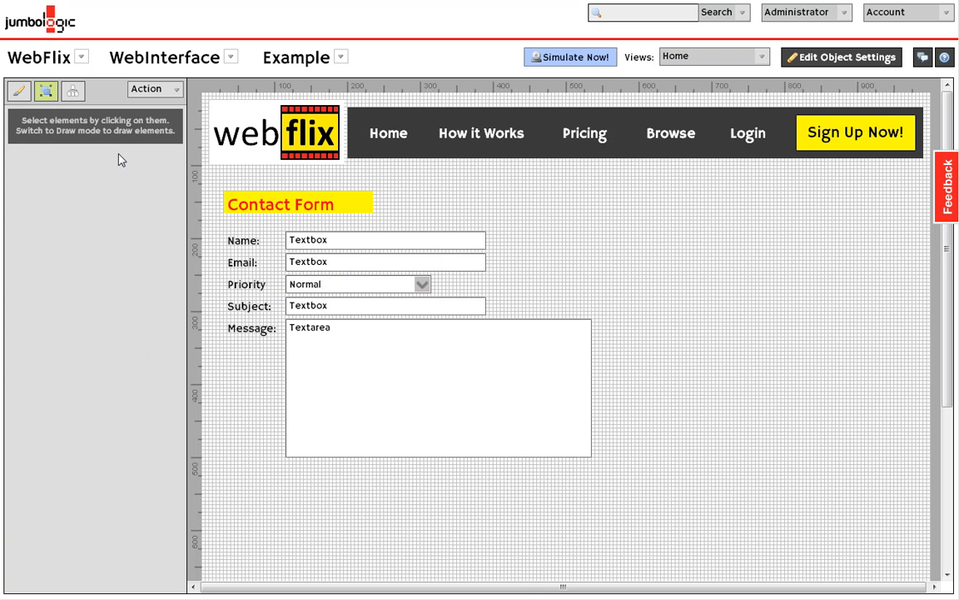
# - Draw a button about 160 wide and 30 high directly below the message textarea, aligned with its left edge
pyautogui.click(18, 90)
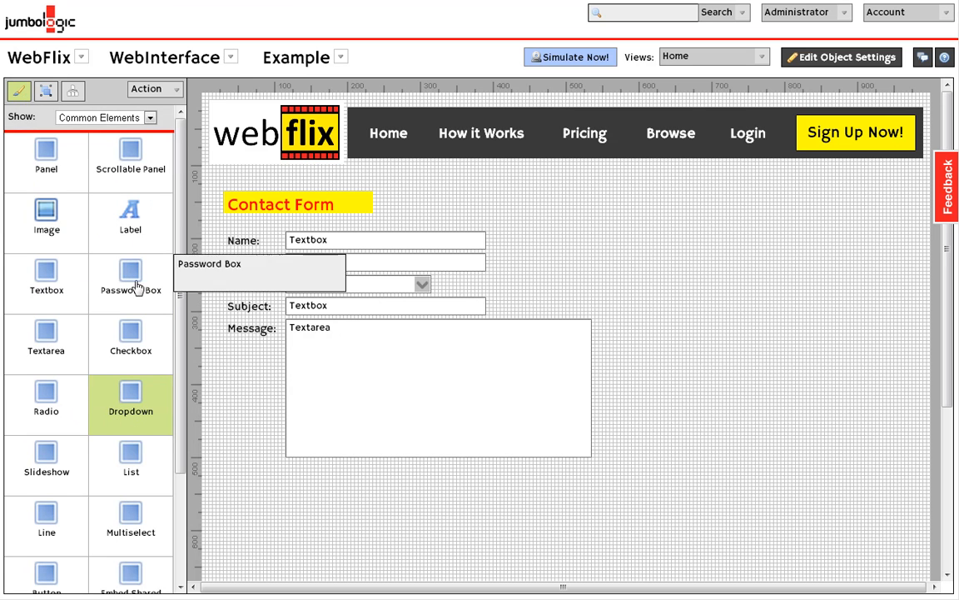
pyautogui.scroll(-2, 64, 496)
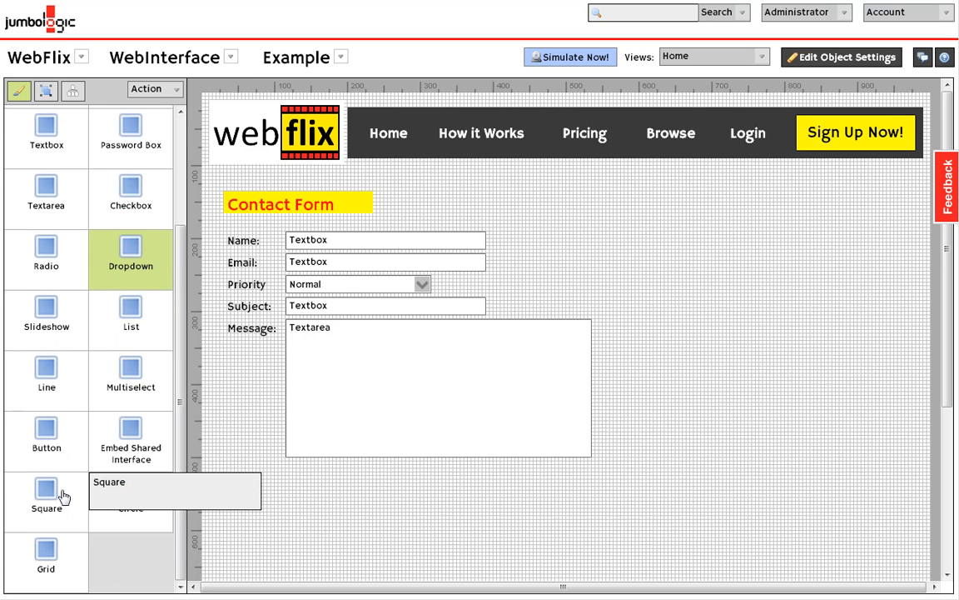
pyautogui.click(52, 439)
pyautogui.moveTo(281, 471); pyautogui.dragTo(400, 495)
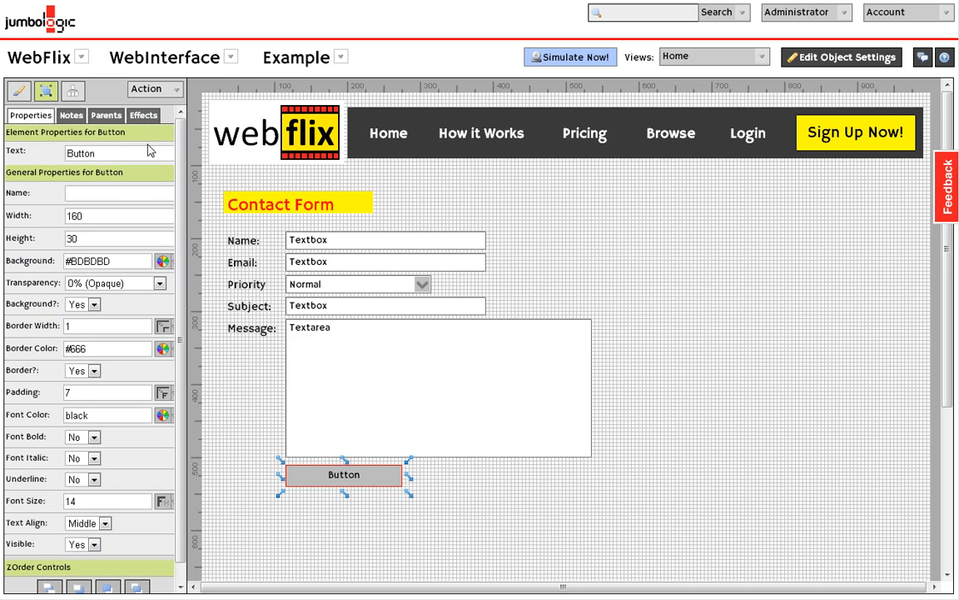
pyautogui.click(803, 307)
# - Widen the "Contact Form" heading label to about 620 so it extends past both sides of the form
pyautogui.click(261, 198)
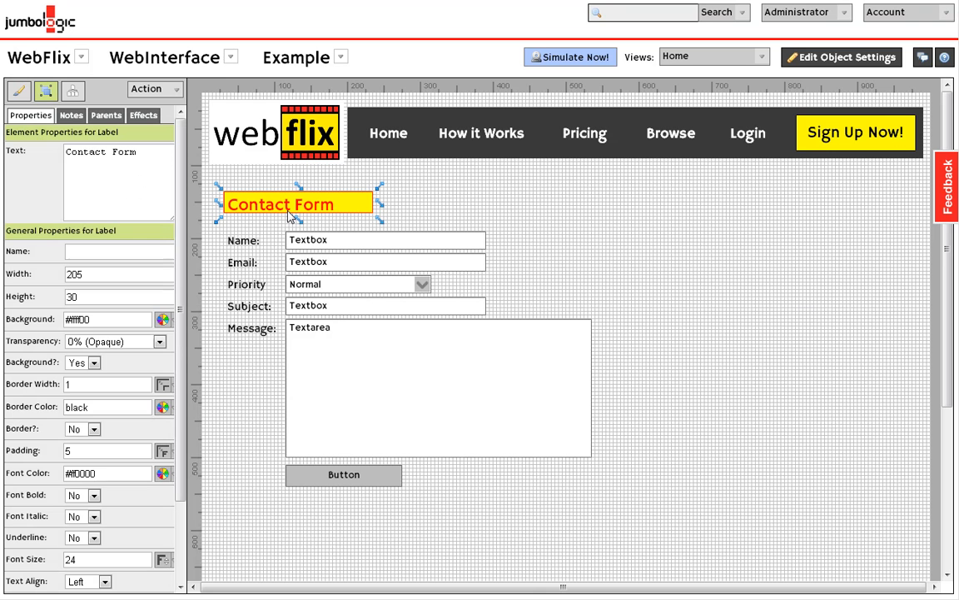
pyautogui.moveTo(349, 210); pyautogui.dragTo(670, 199)
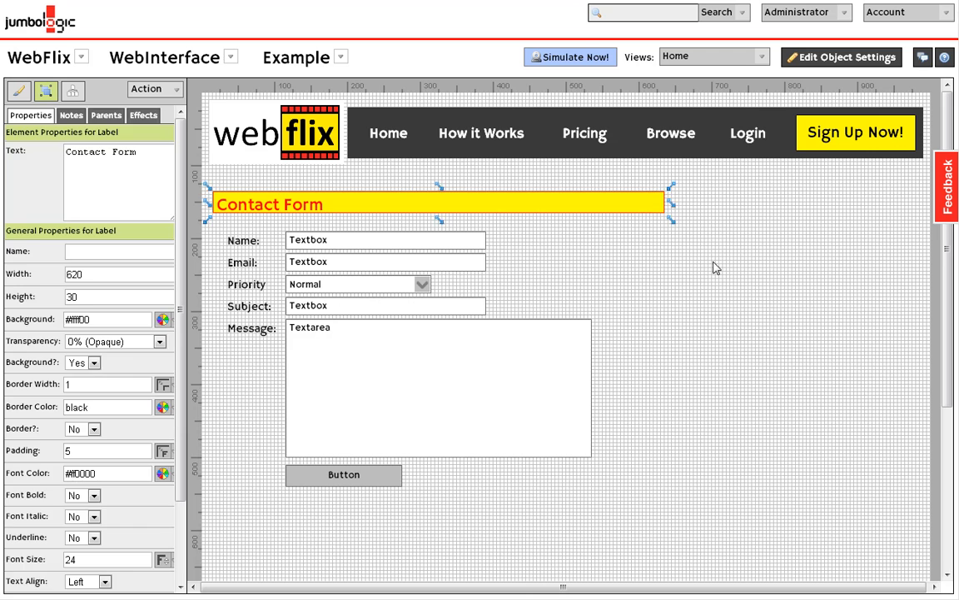
pyautogui.click(754, 339)
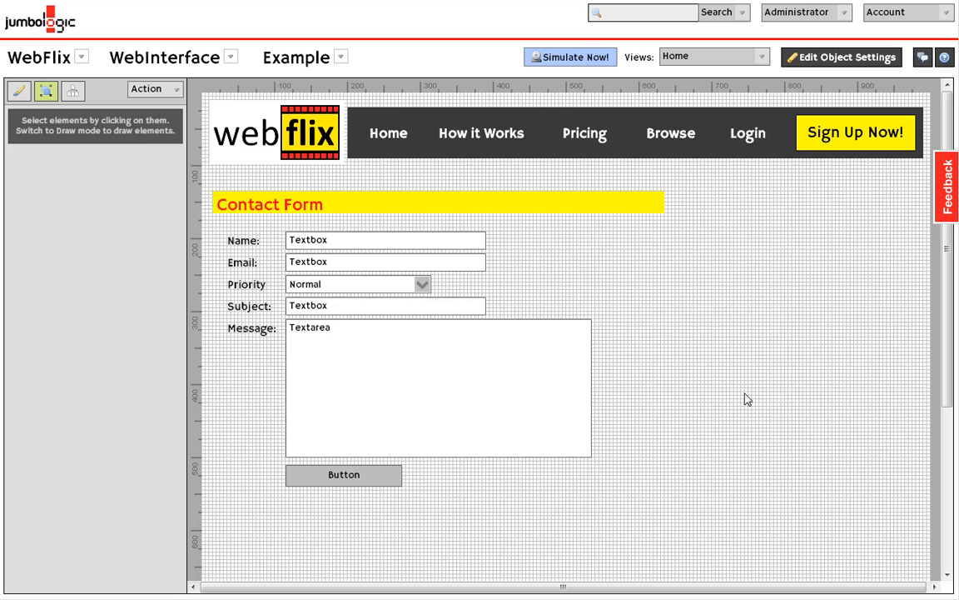
# - Try out the calculator interface widget in the empty area beside the contact form and delete it from the page
pyautogui.click(18, 89)
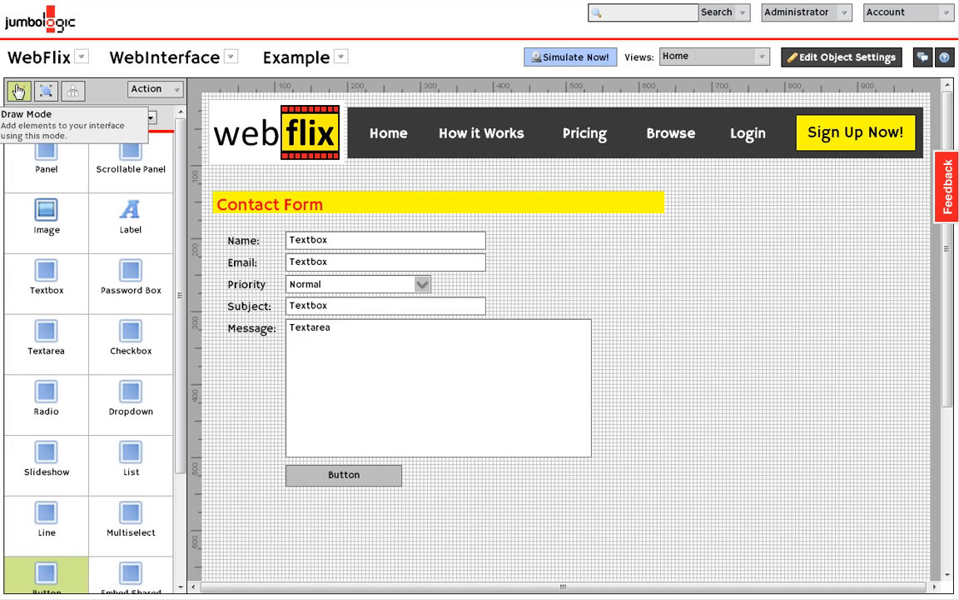
pyautogui.click(46, 90)
pyautogui.click(18, 90)
pyautogui.click(77, 118)
pyautogui.click(88, 145)
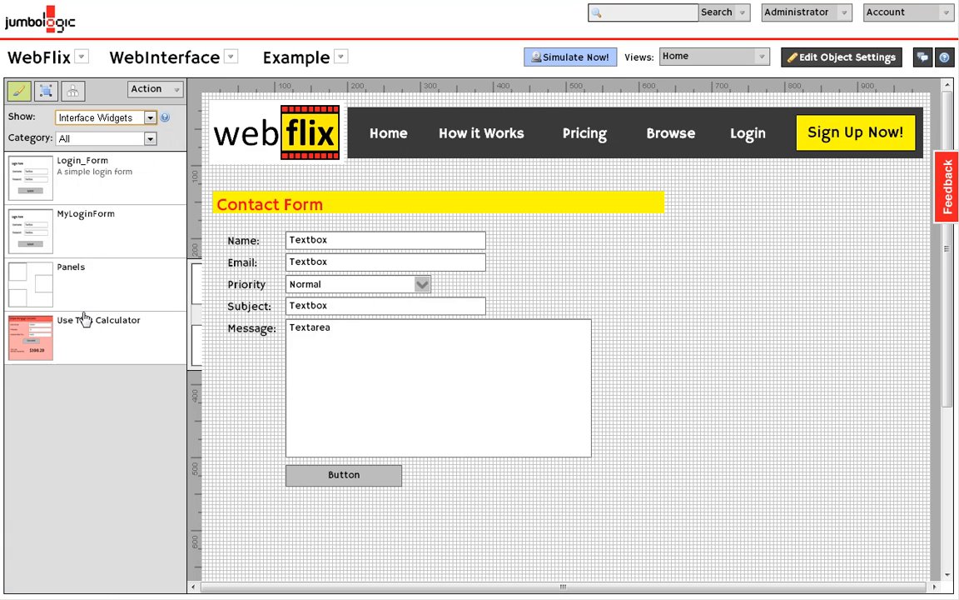
pyautogui.moveTo(82, 339); pyautogui.dragTo(653, 271)
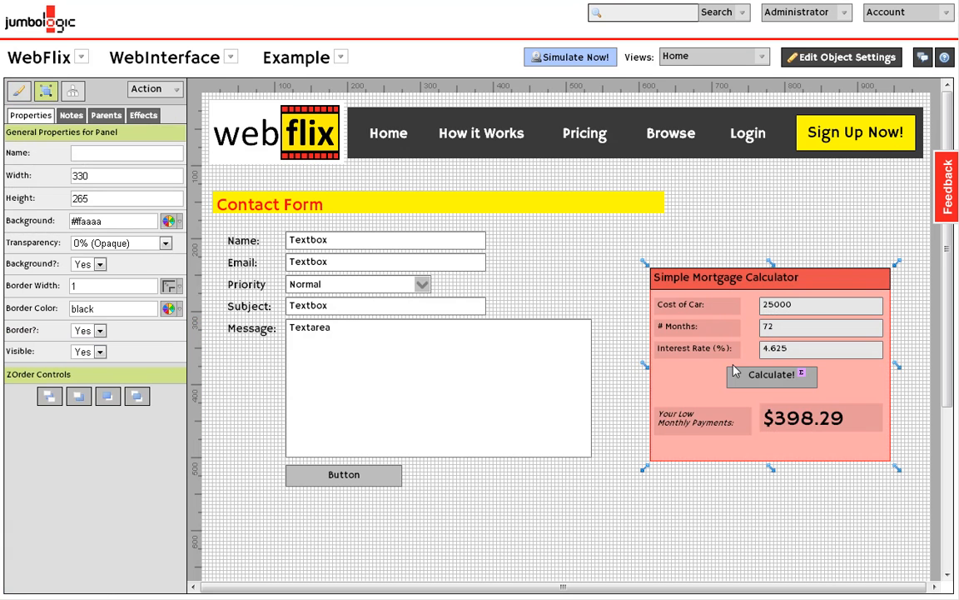
pyautogui.moveTo(735, 371); pyautogui.dragTo(673, 362)
pyautogui.click(754, 475)
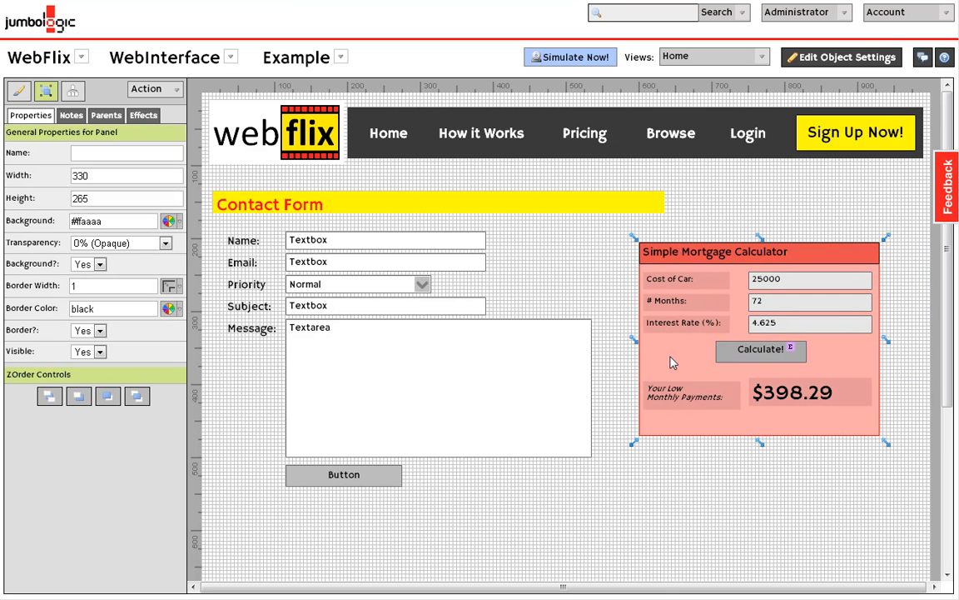
pyautogui.press('Delete')
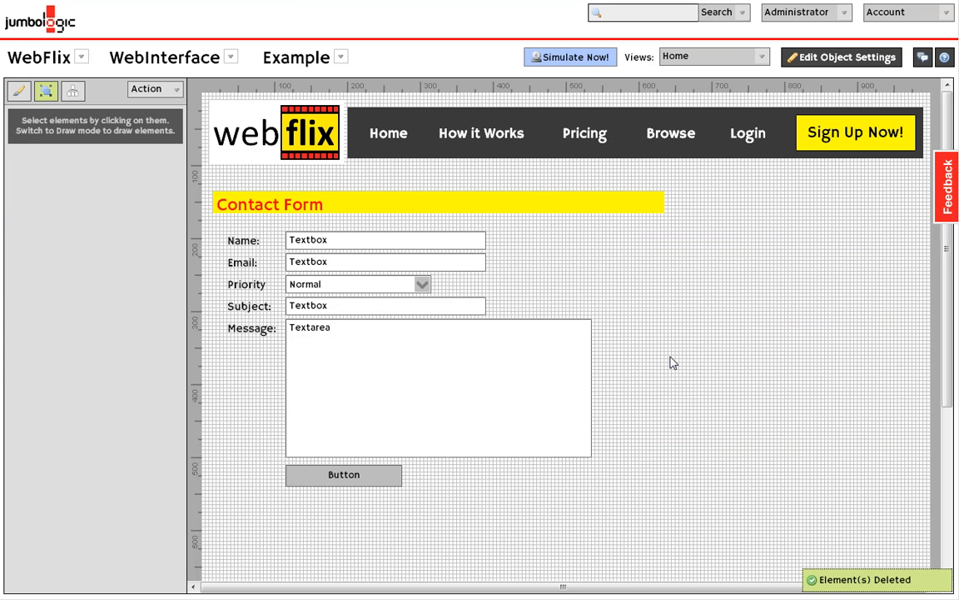